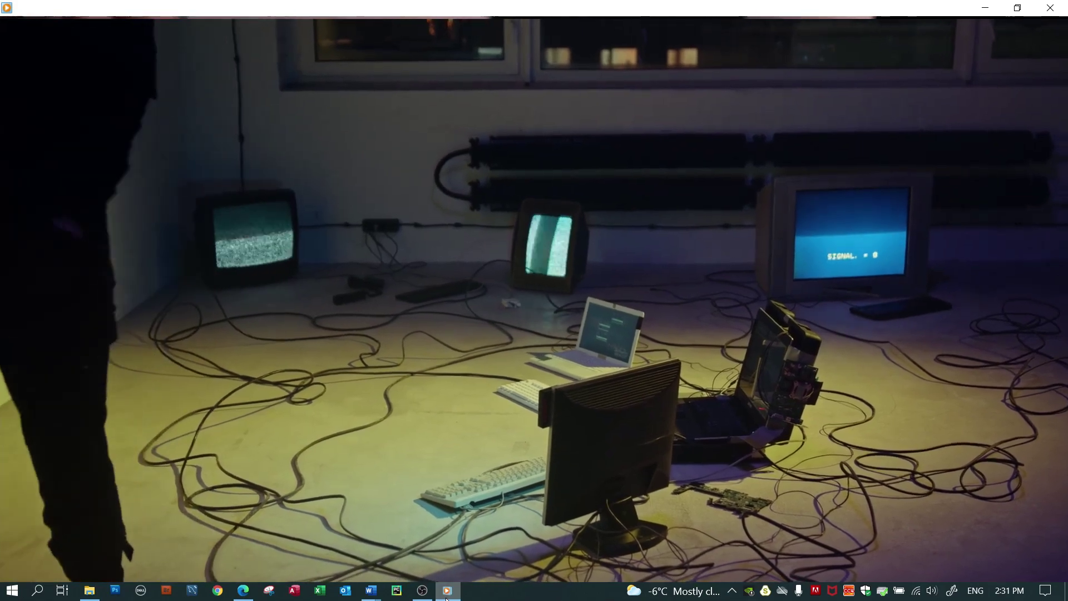
pyautogui.press('F11')
pyautogui.press('F11')
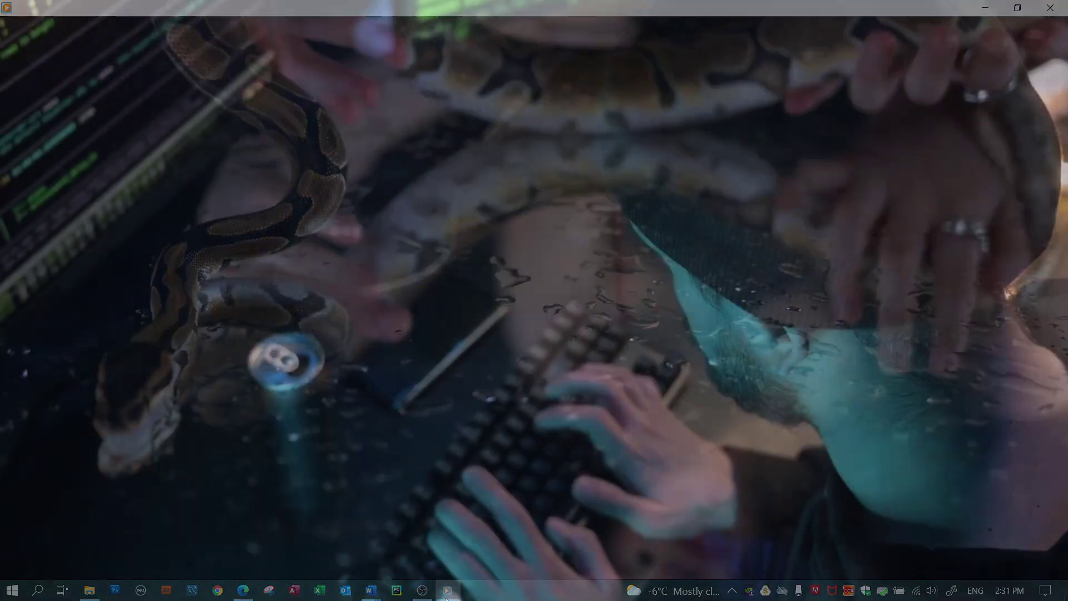
pyautogui.press('F11')
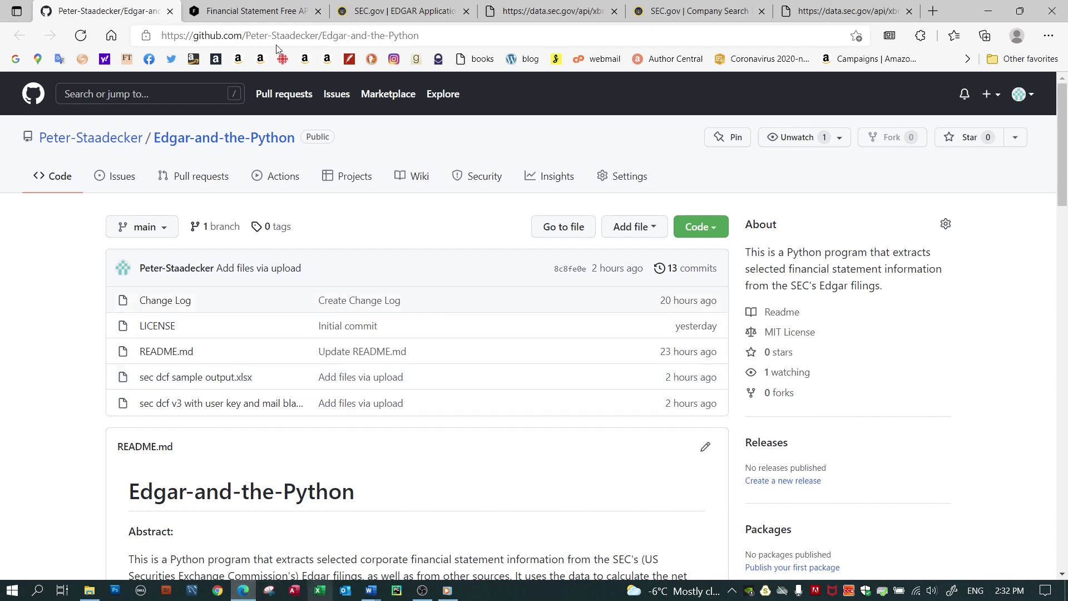
# - Open the Financial Modeling Prep financial statements API documentation and view its overview section
pyautogui.click(290, 11)
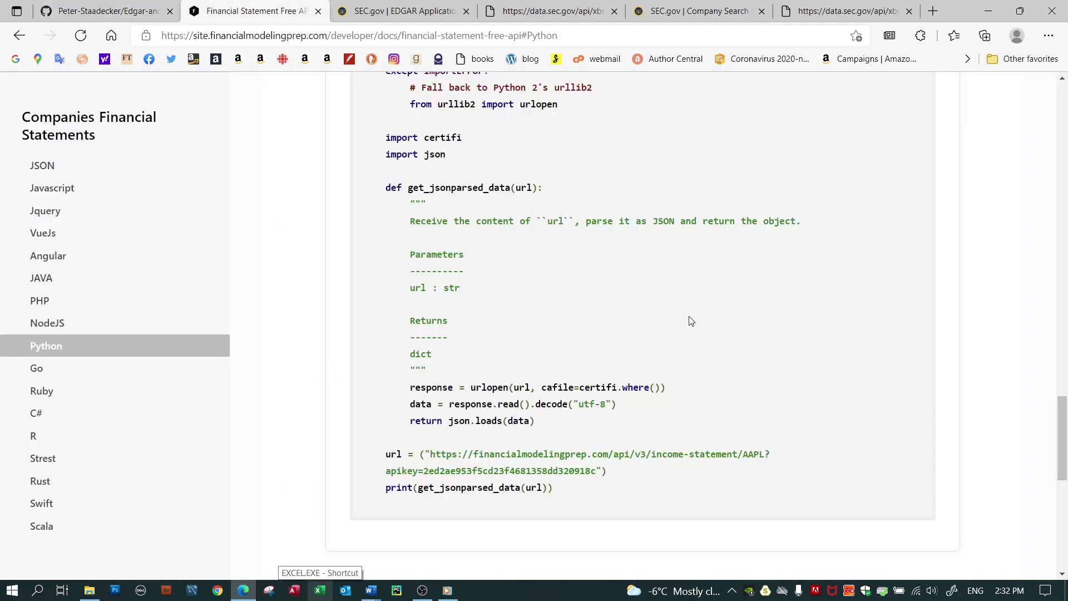
pyautogui.scroll(-10, 687, 321)
pyautogui.scroll(15, 685, 318)
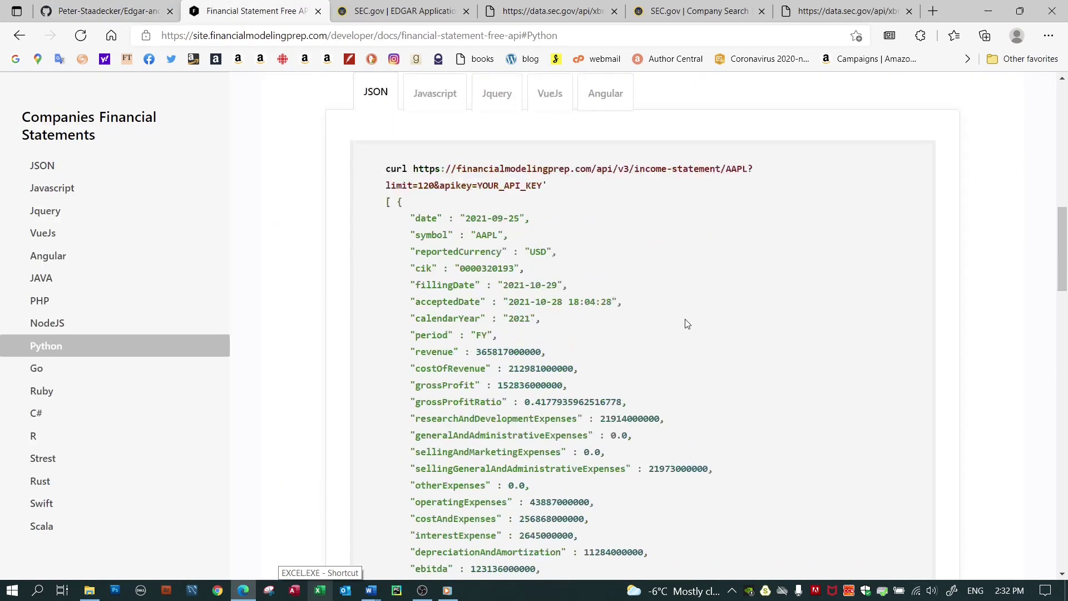
pyautogui.scroll(4, 686, 323)
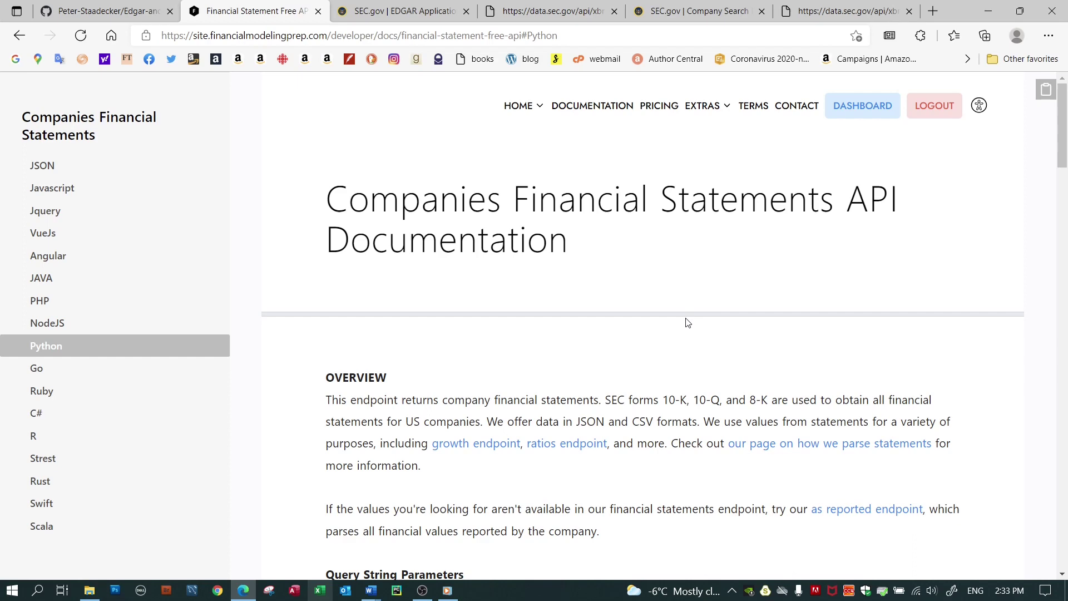
# - Examine the sample JSON income statement response for AAPL in the Companies Financial Statements section
pyautogui.scroll(-8, 634, 388)
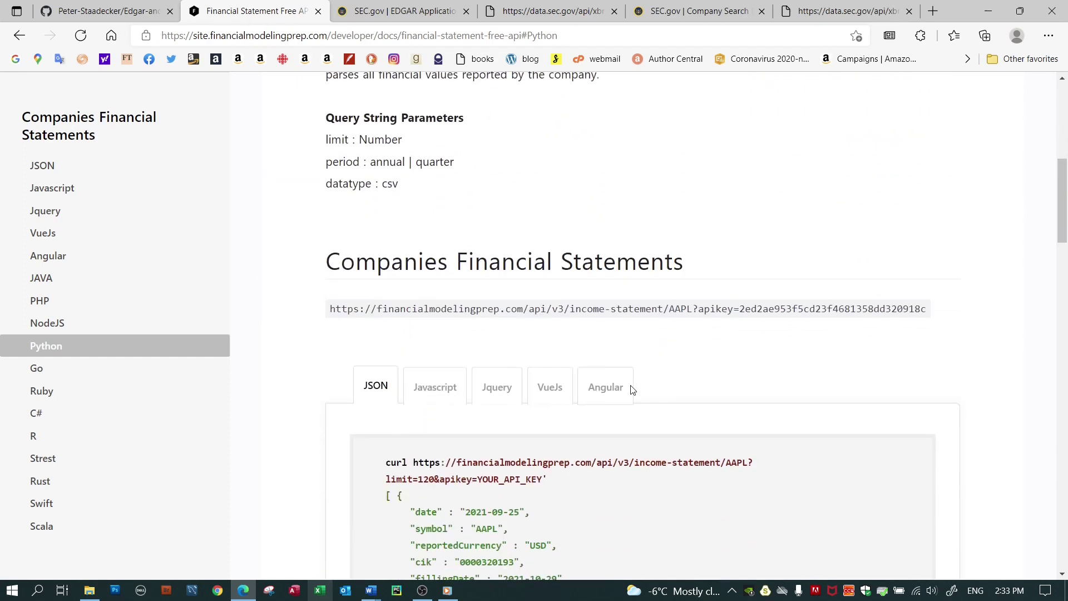
pyautogui.scroll(-8, 632, 389)
pyautogui.scroll(4, 627, 386)
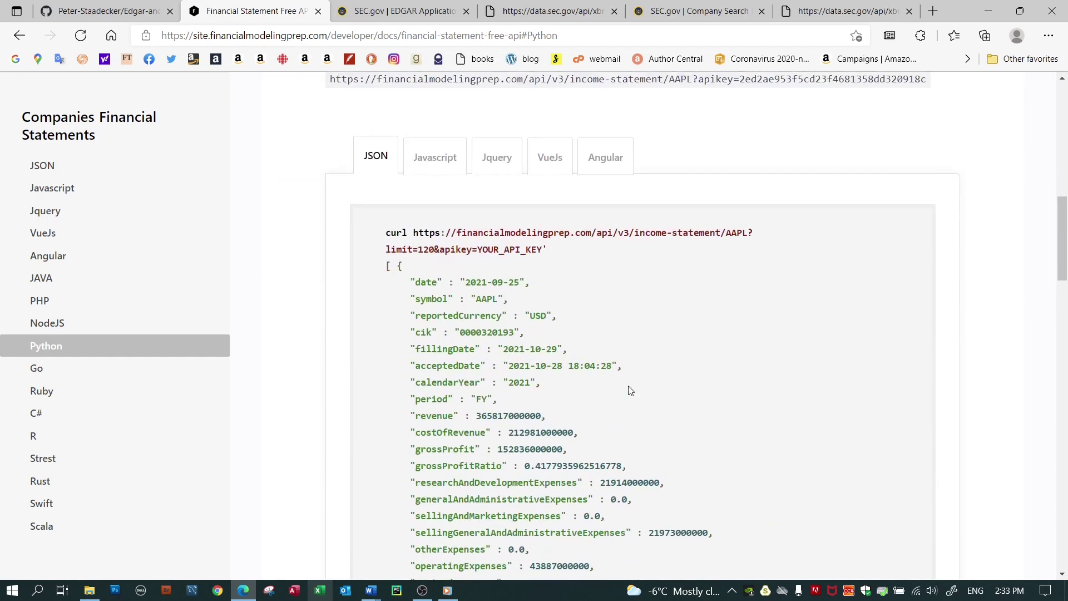
pyautogui.scroll(-7, 553, 337)
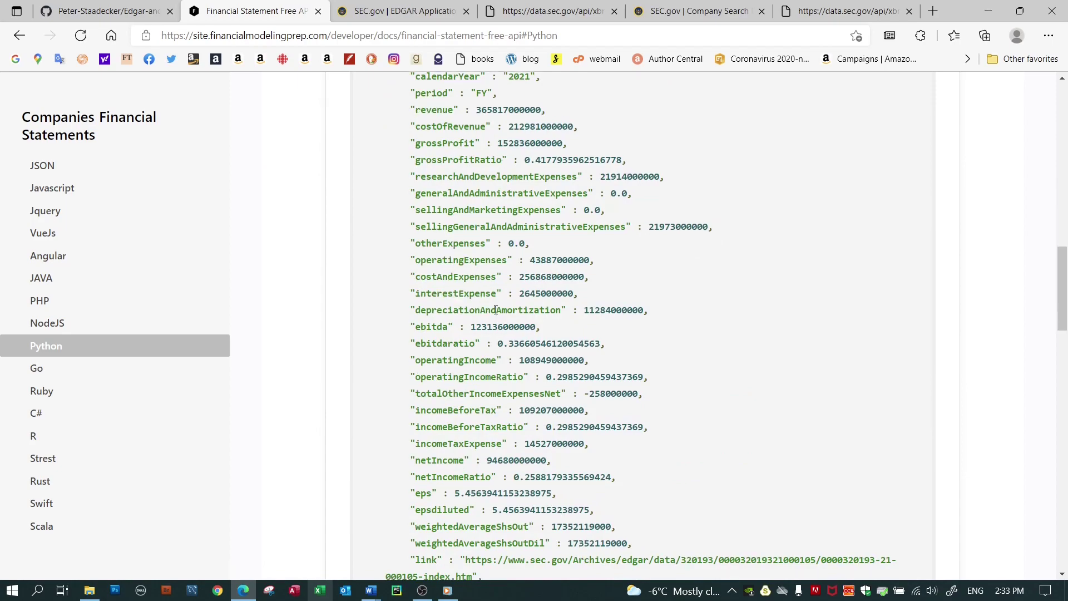
pyautogui.scroll(-5, 496, 322)
pyautogui.scroll(12, 495, 322)
pyautogui.scroll(-10, 495, 322)
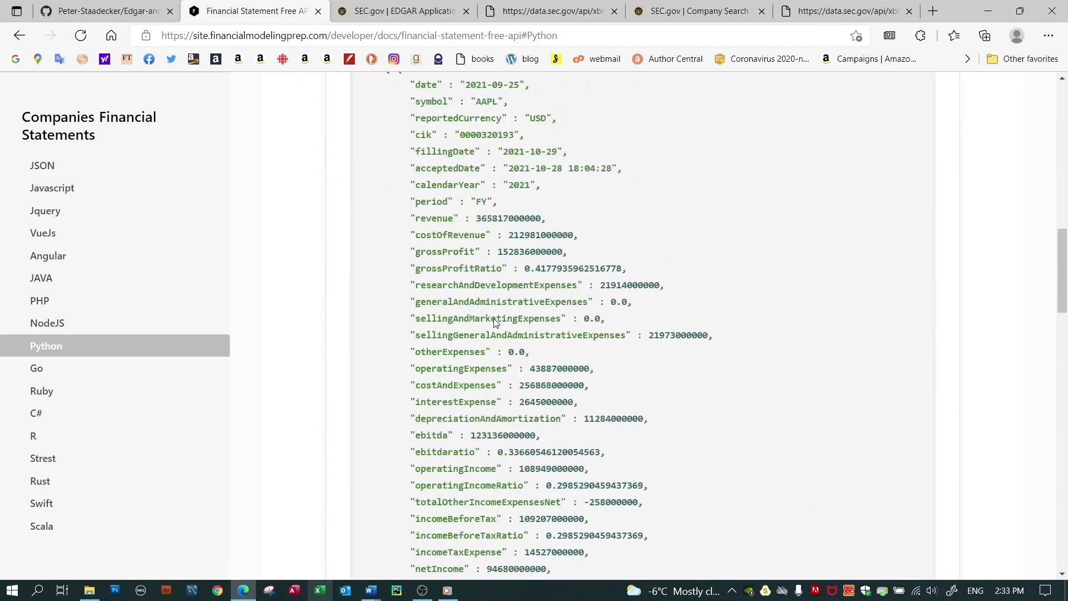
# - Review the Python code example for requesting company financial statements, down to its request URL
pyautogui.scroll(-6, 496, 323)
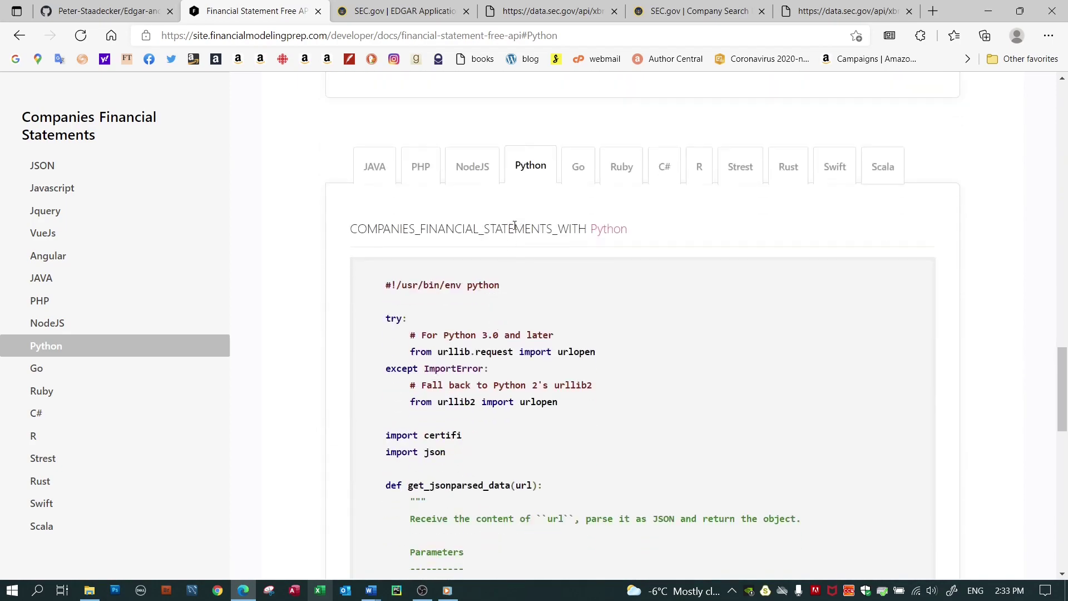
pyautogui.scroll(-3, 502, 277)
pyautogui.scroll(-3, 502, 279)
pyautogui.scroll(2, 502, 281)
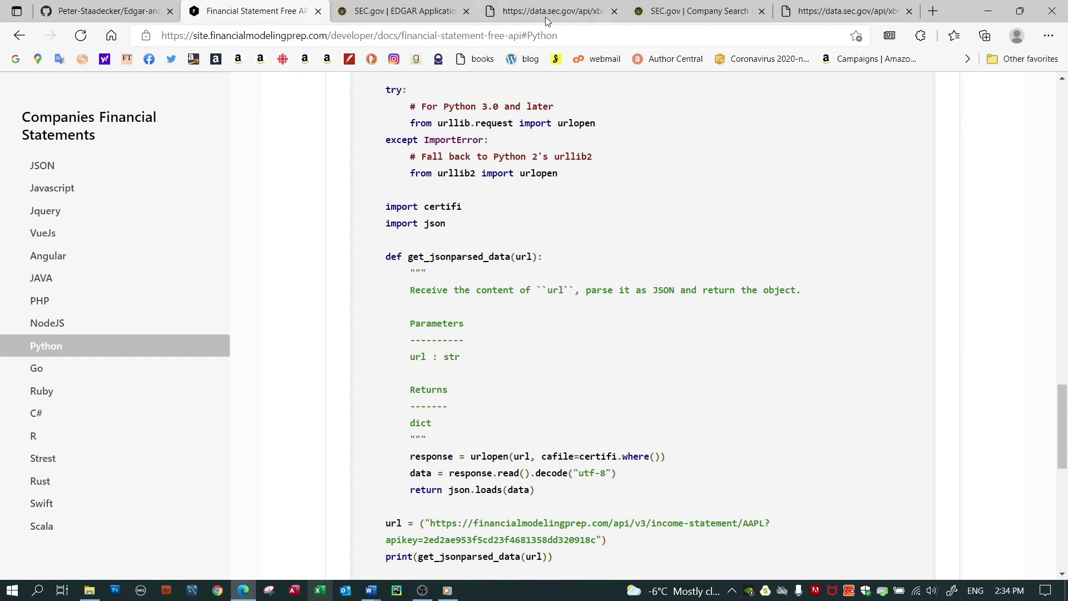
# - Review the SEC's EDGAR Application Programming Interfaces documentation, from its introduction to the submissions and XBRL data API sections
pyautogui.click(409, 14)
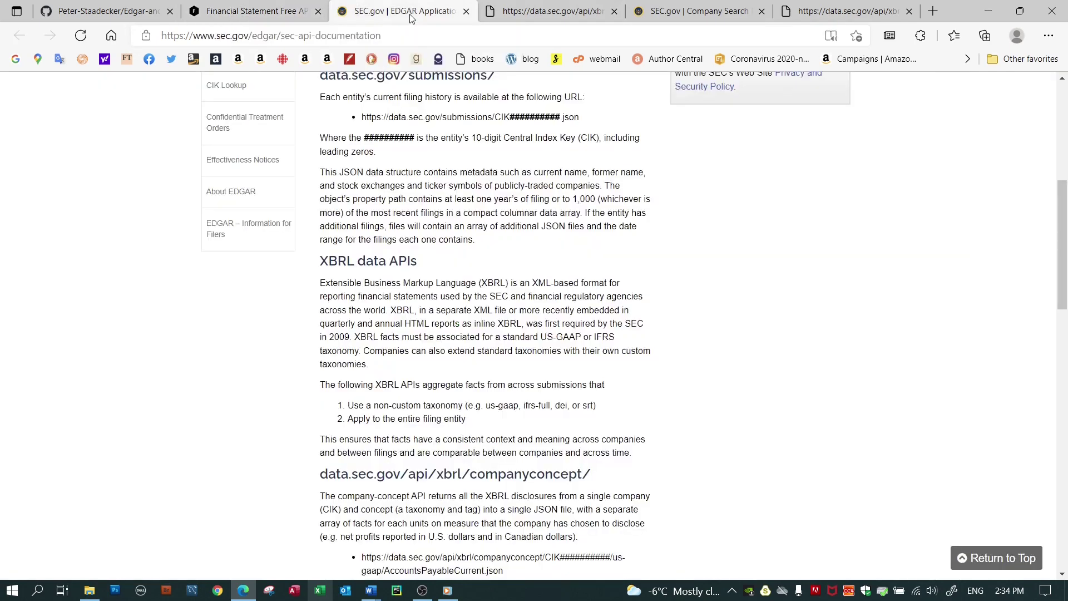
pyautogui.scroll(5, 509, 289)
pyautogui.scroll(1, 506, 284)
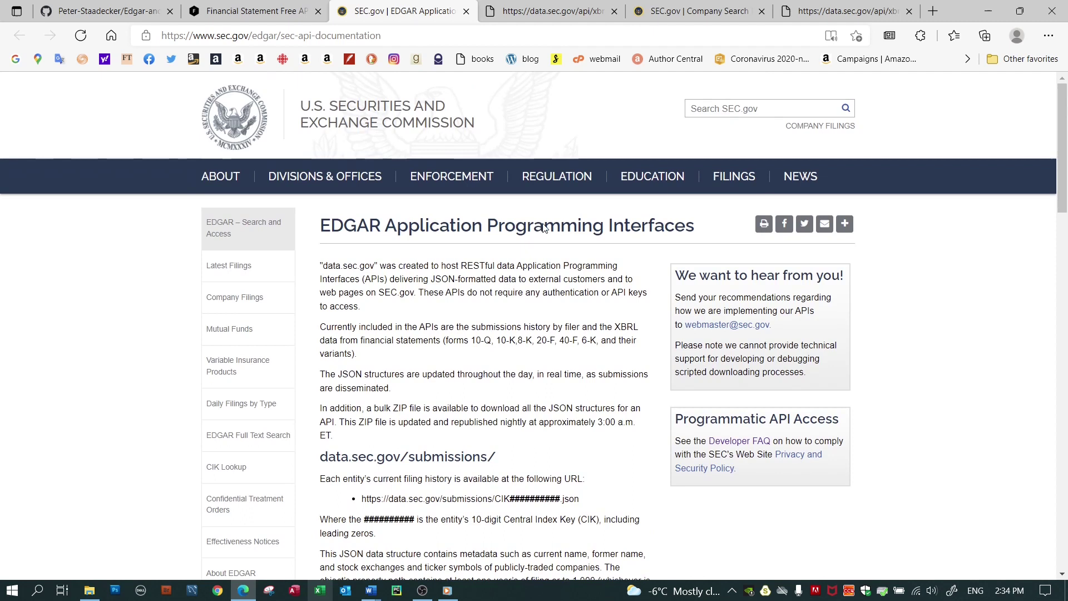
pyautogui.moveTo(564, 229); pyautogui.dragTo(350, 215)
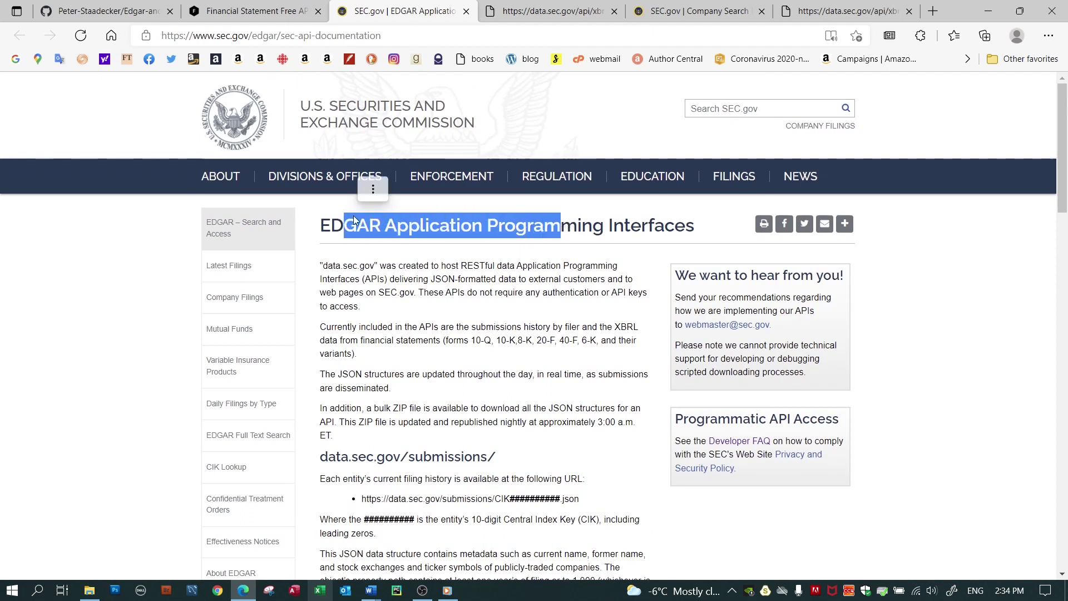
pyautogui.click(387, 228)
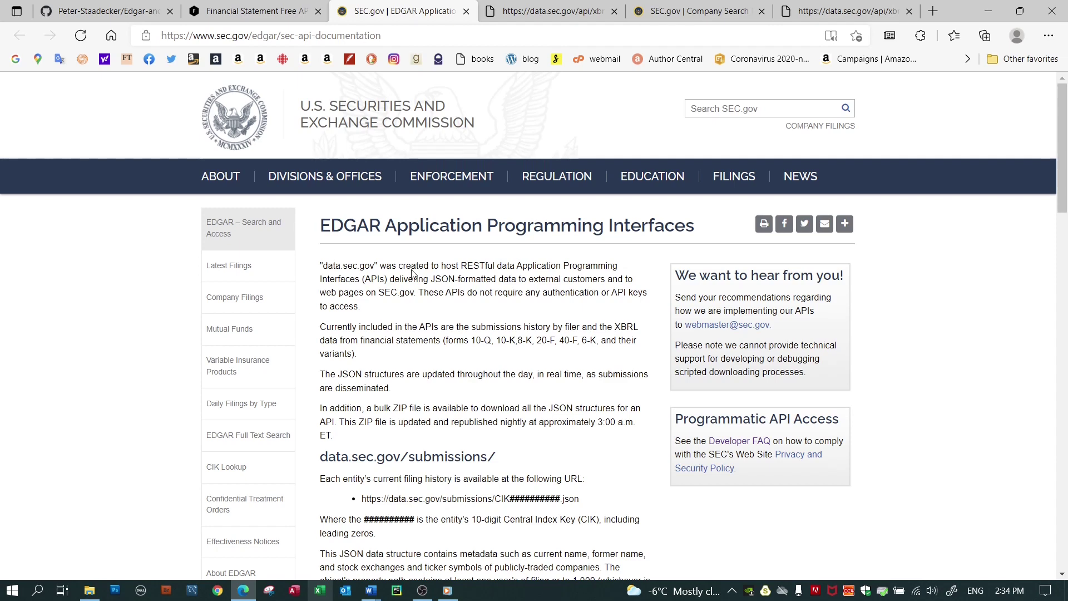
pyautogui.scroll(-4, 554, 378)
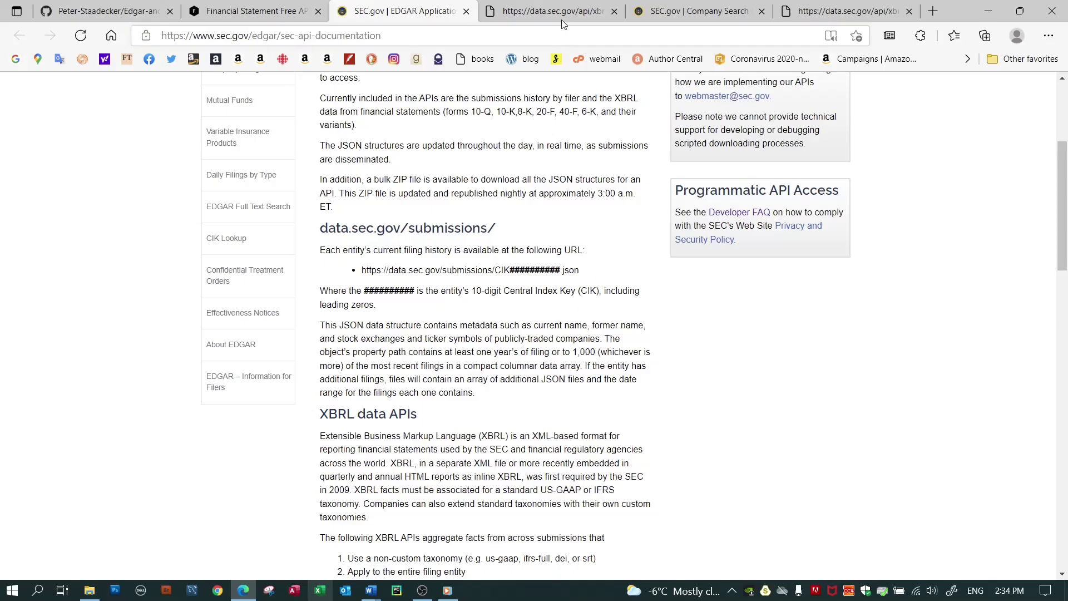
# - Open the SEC company facts JSON for Apple, close the text search and go to the beginning of the data
pyautogui.hotkey('ctrl', 'Tab')
pyautogui.scroll(15, 448, 277)
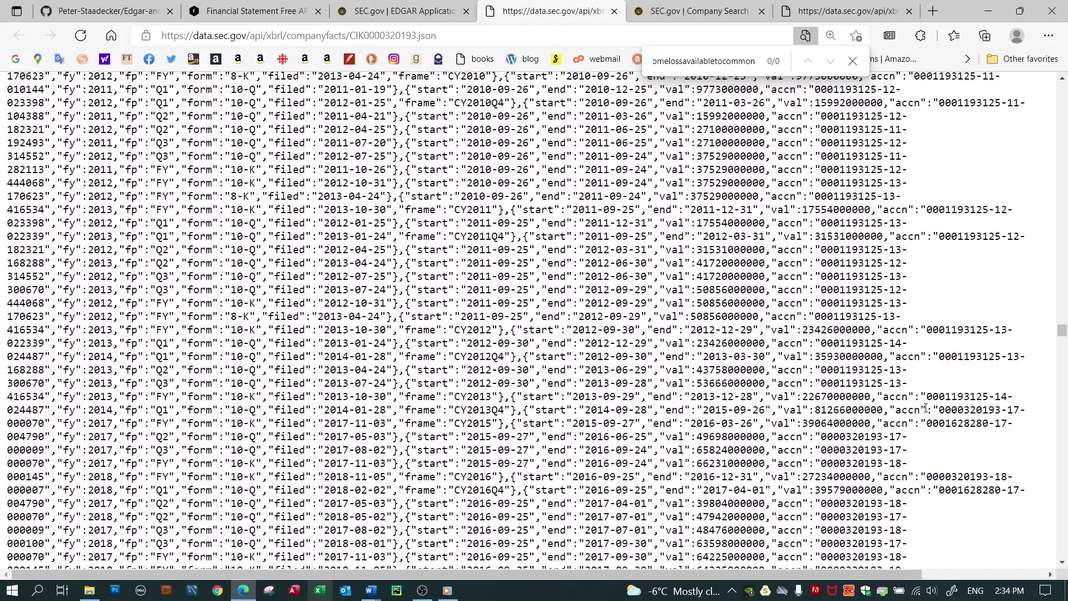
pyautogui.click(852, 61)
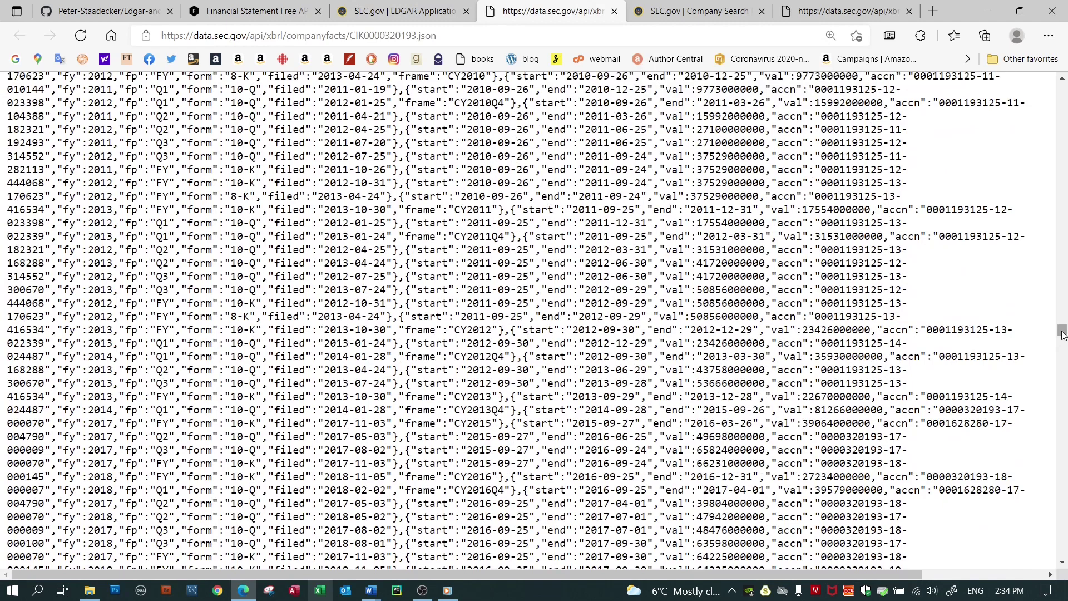
pyautogui.moveTo(1061, 336); pyautogui.dragTo(1064, 83)
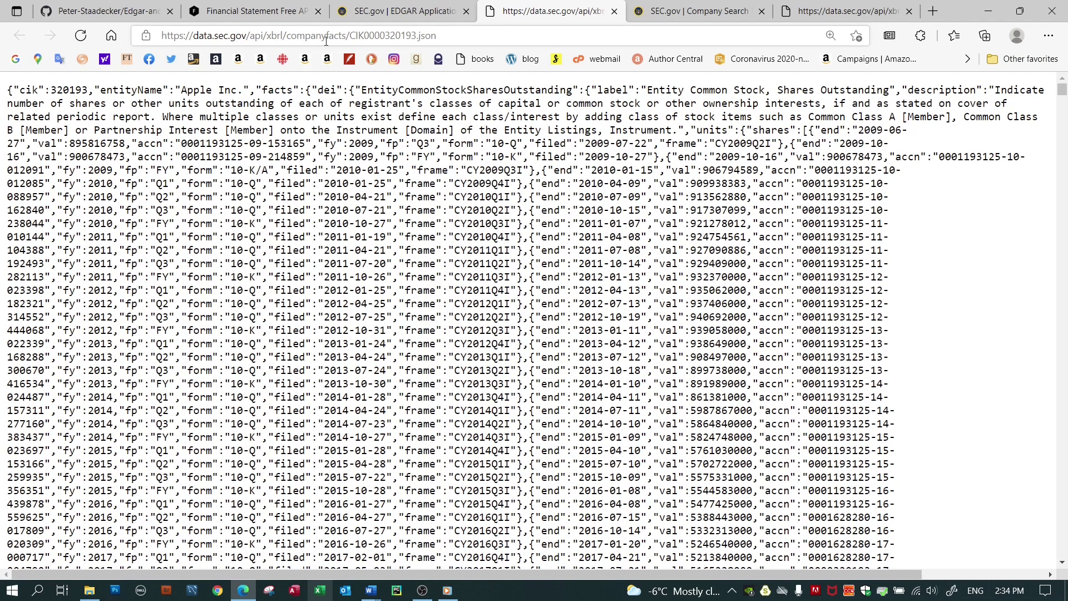
# - Highlight the CIK prefix in the JSON file's URL, plus the cik value and the Apple Inc. entity name in the data
pyautogui.moveTo(349, 35); pyautogui.dragTo(365, 36)
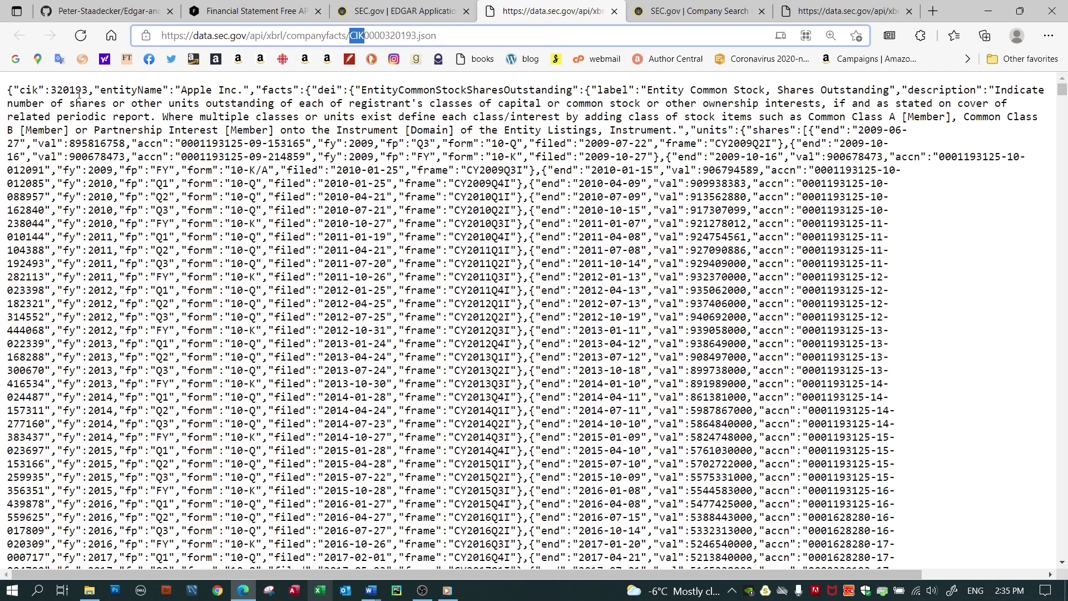
pyautogui.moveTo(90, 91); pyautogui.dragTo(51, 91)
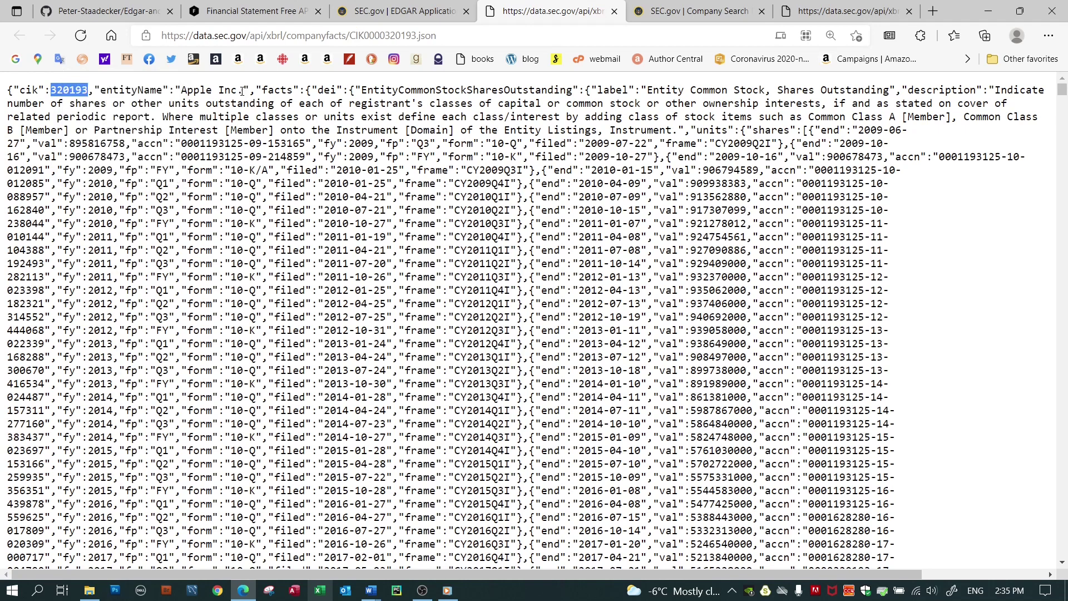
pyautogui.moveTo(239, 91); pyautogui.dragTo(199, 91)
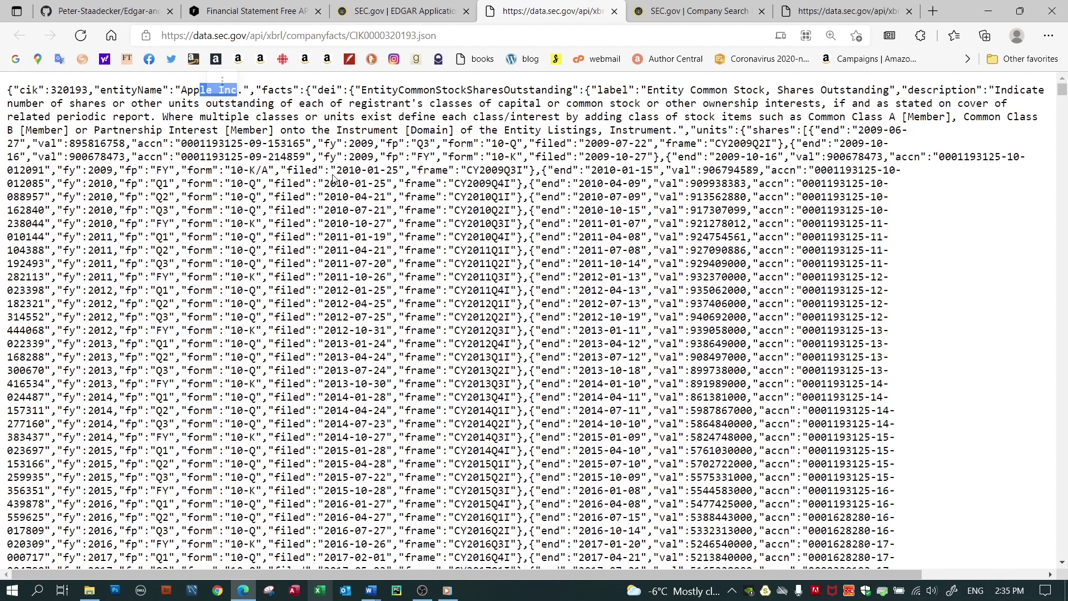
pyautogui.click(166, 92)
# - Search the EDGAR company filings lookup for "apple"
pyautogui.click(233, 17)
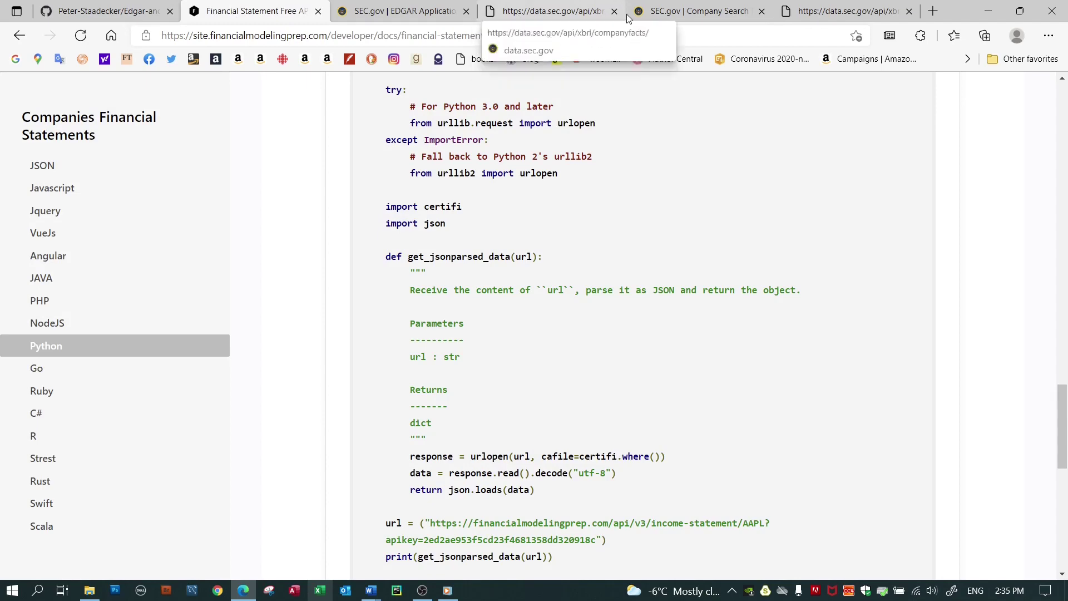
pyautogui.click(657, 14)
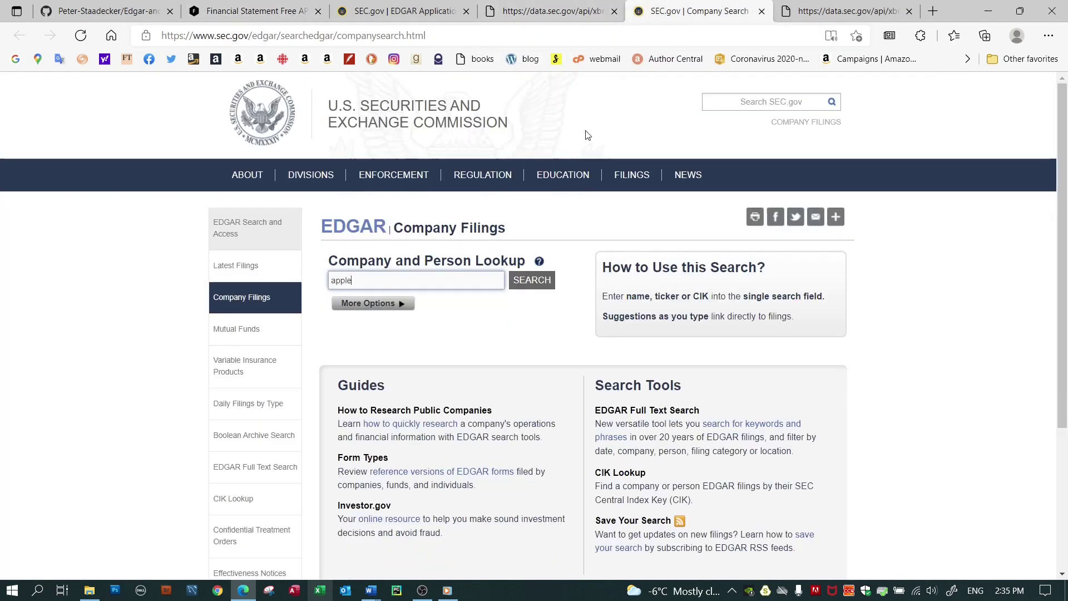
pyautogui.click(375, 279)
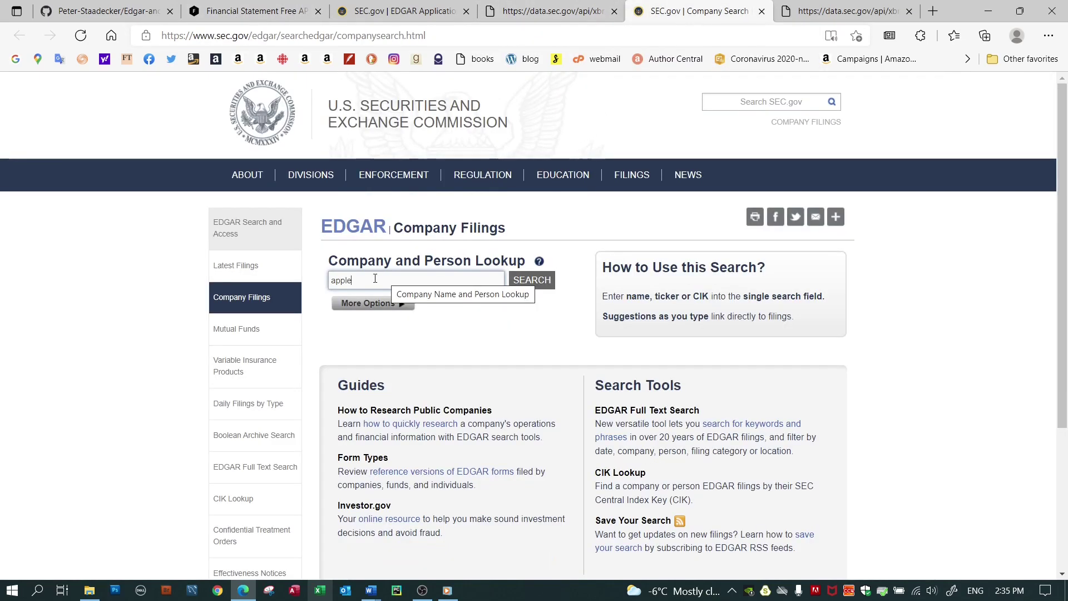
pyautogui.click(518, 284)
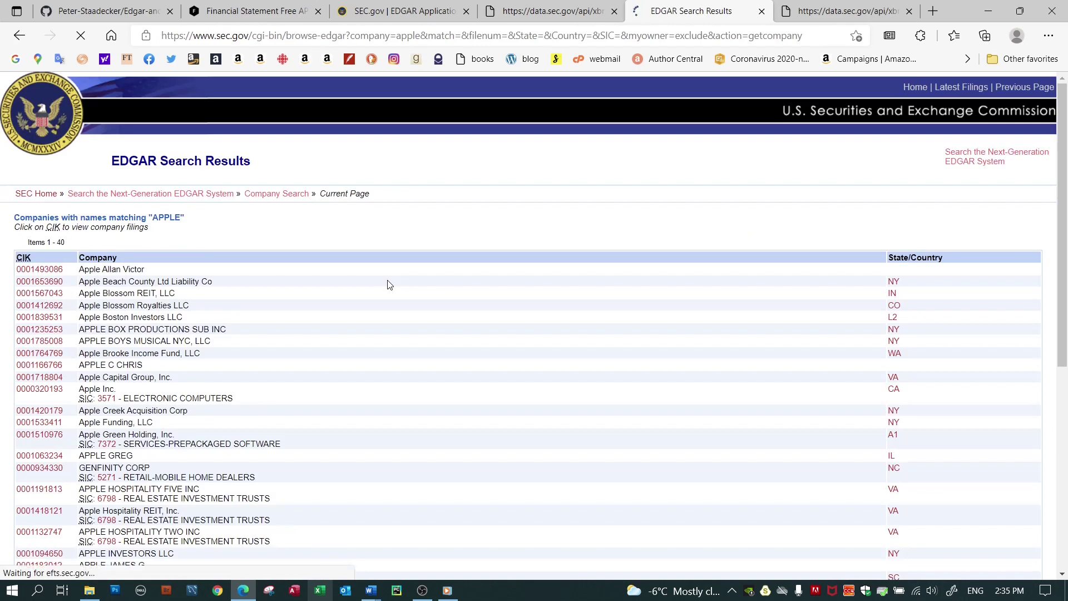
# - Return to the company lookup and re-enter "apple" to bring up the company suggestions with their CIK numbers
pyautogui.click(20, 35)
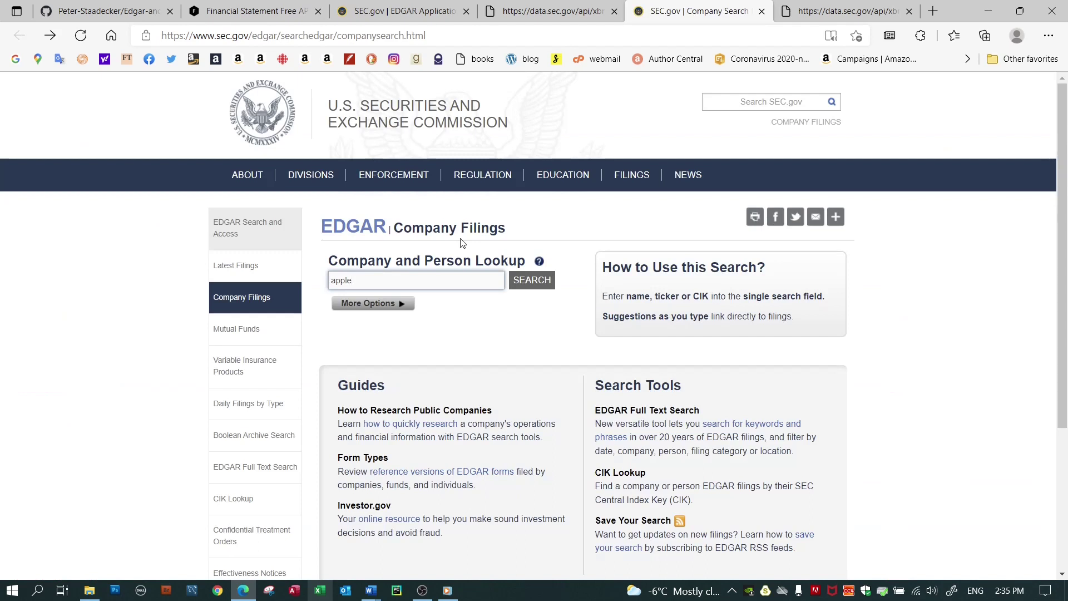
pyautogui.press('BackSpace')
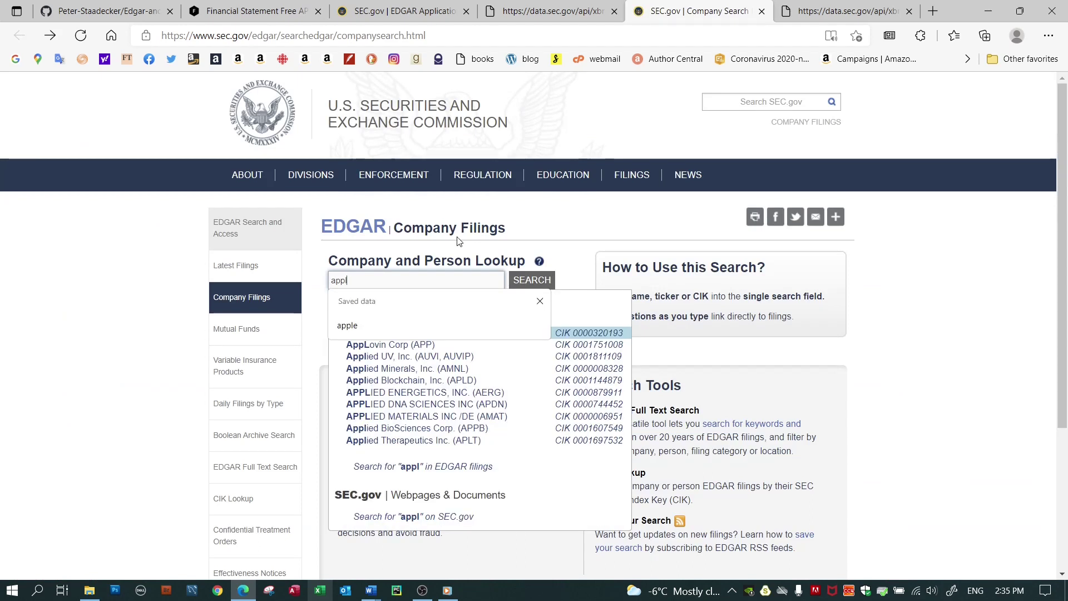
pyautogui.click(362, 324)
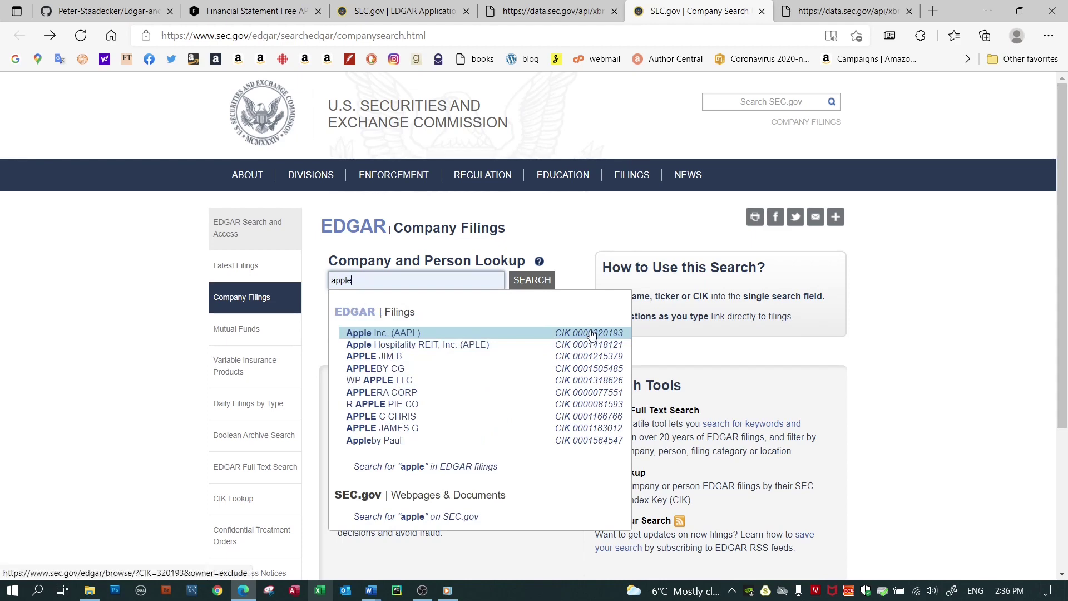
# - Search Apple's company facts JSON for "accountspayable"
pyautogui.click(550, 10)
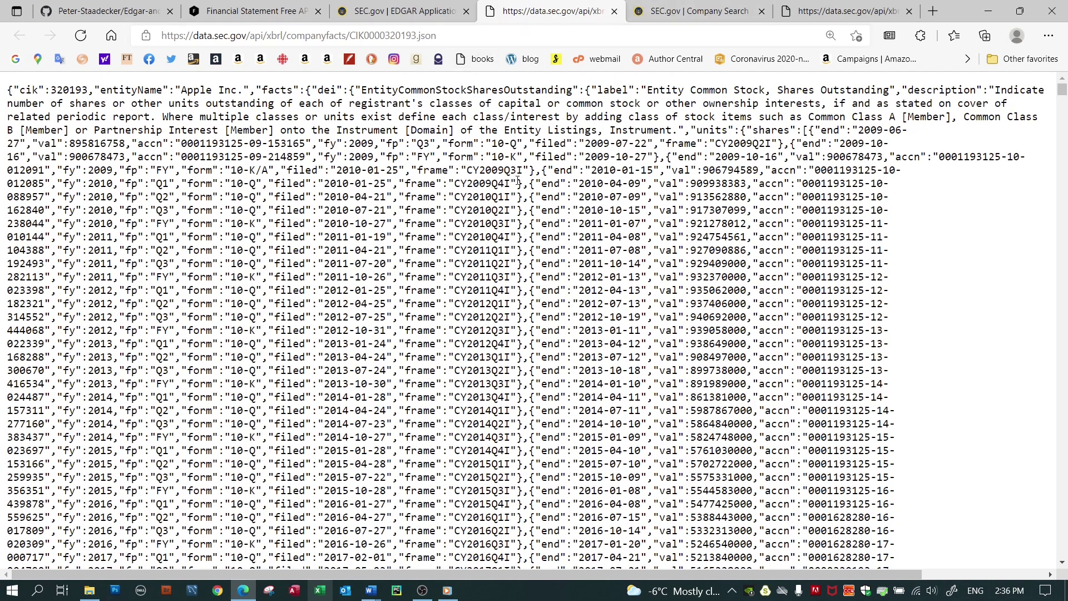
pyautogui.hotkey('ctrl', 'f')
pyautogui.write('a')
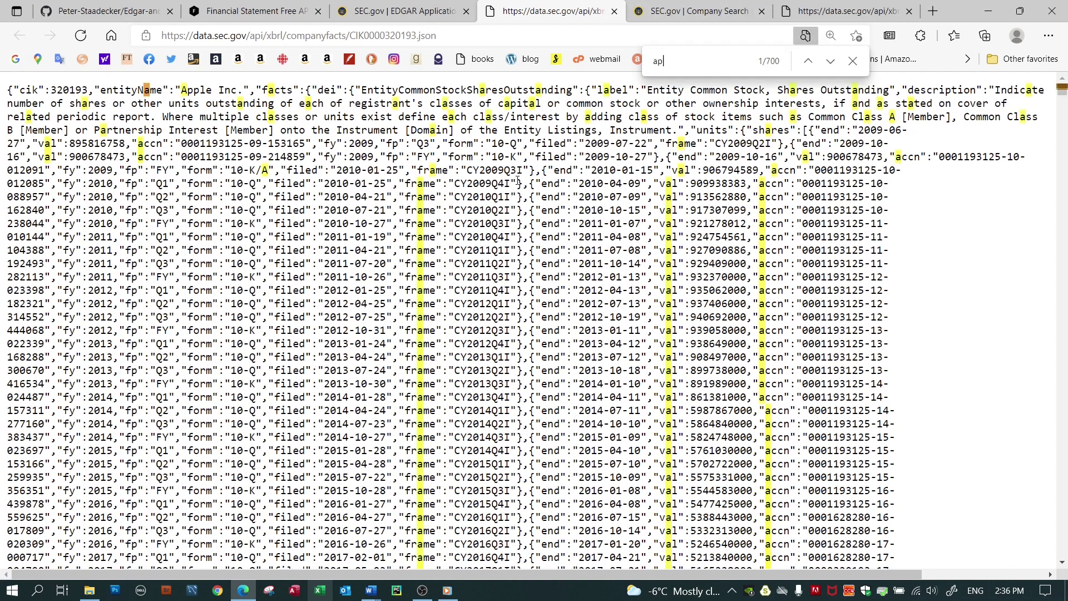
pyautogui.write('ccoun')
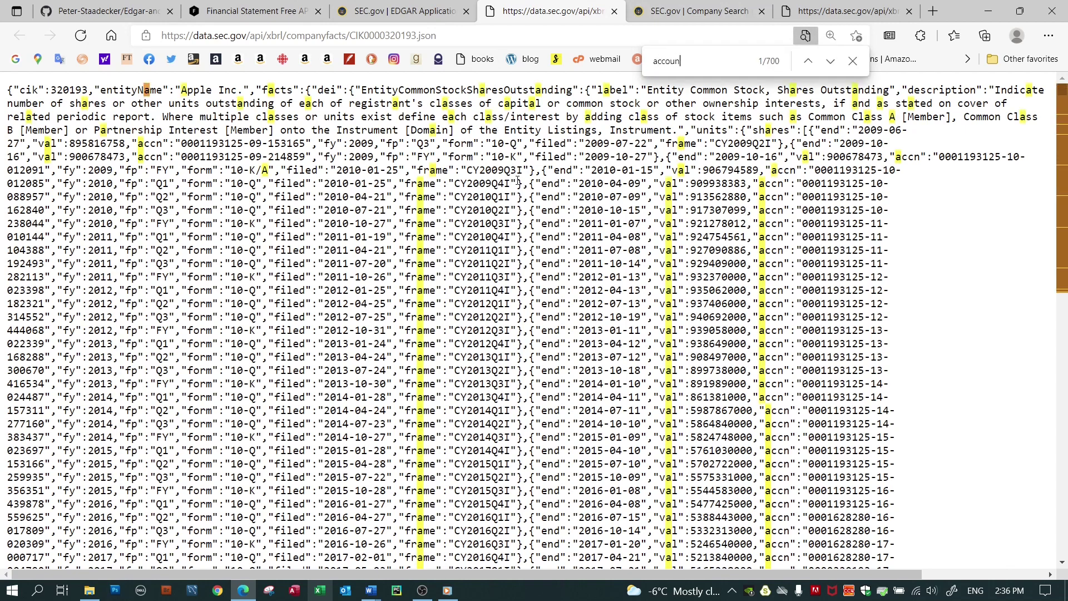
pyautogui.write('tsap')
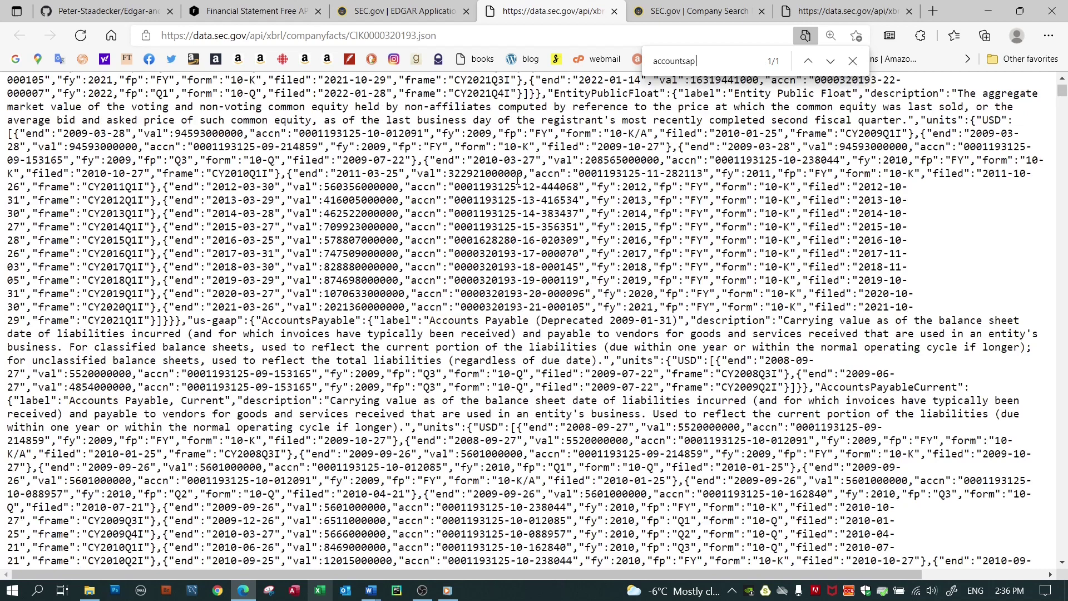
pyautogui.press('BackSpace')
pyautogui.press('BackSpace')
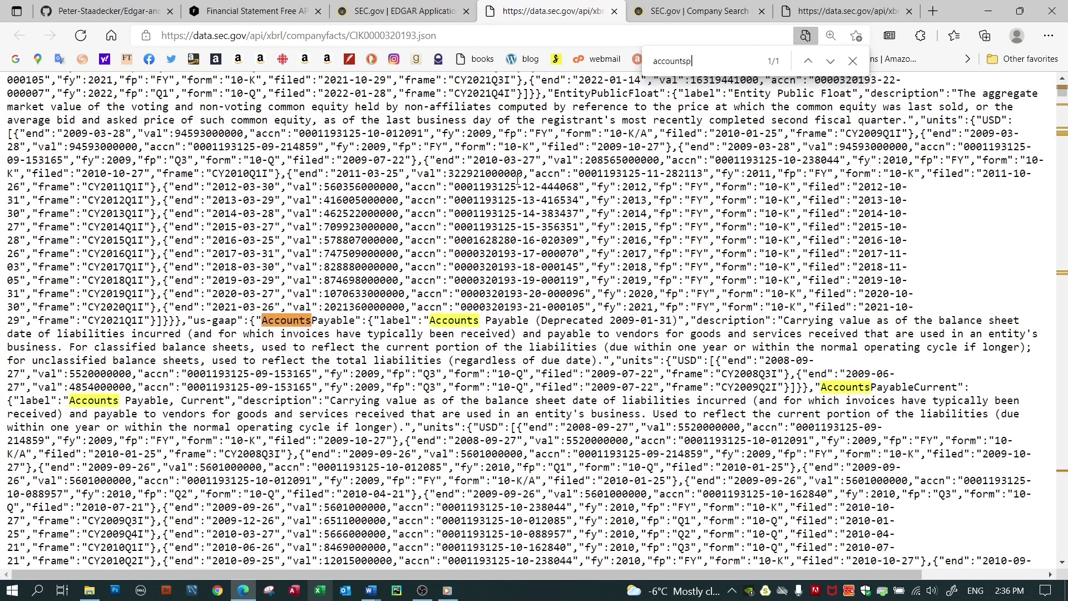
pyautogui.write('payable')
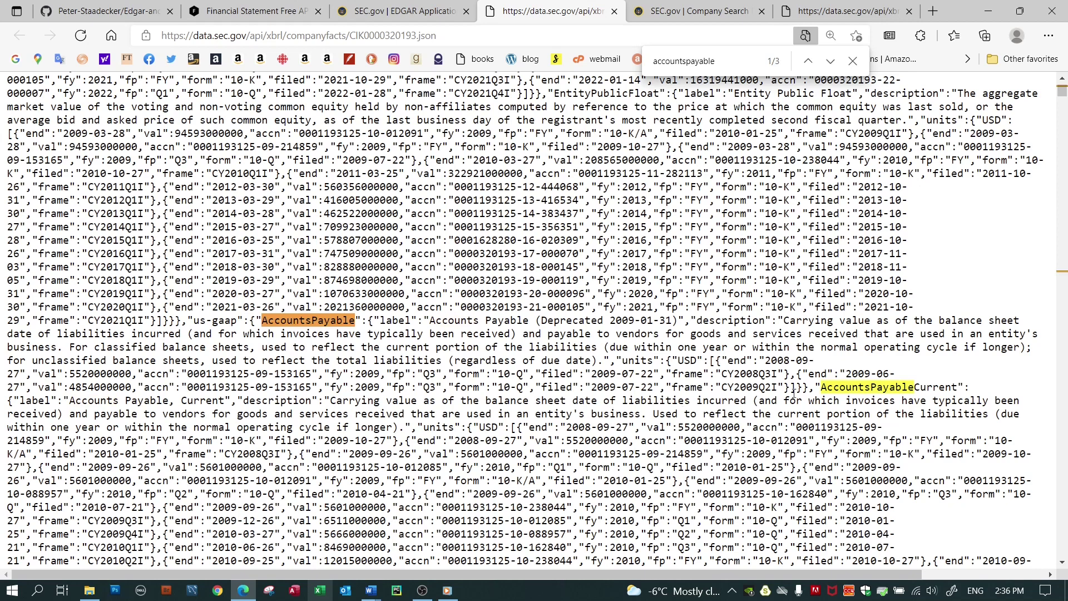
# - Highlight the AccountsPayableCurrent tag with its label and the units field that follows its description
pyautogui.moveTo(826, 386); pyautogui.dragTo(914, 400)
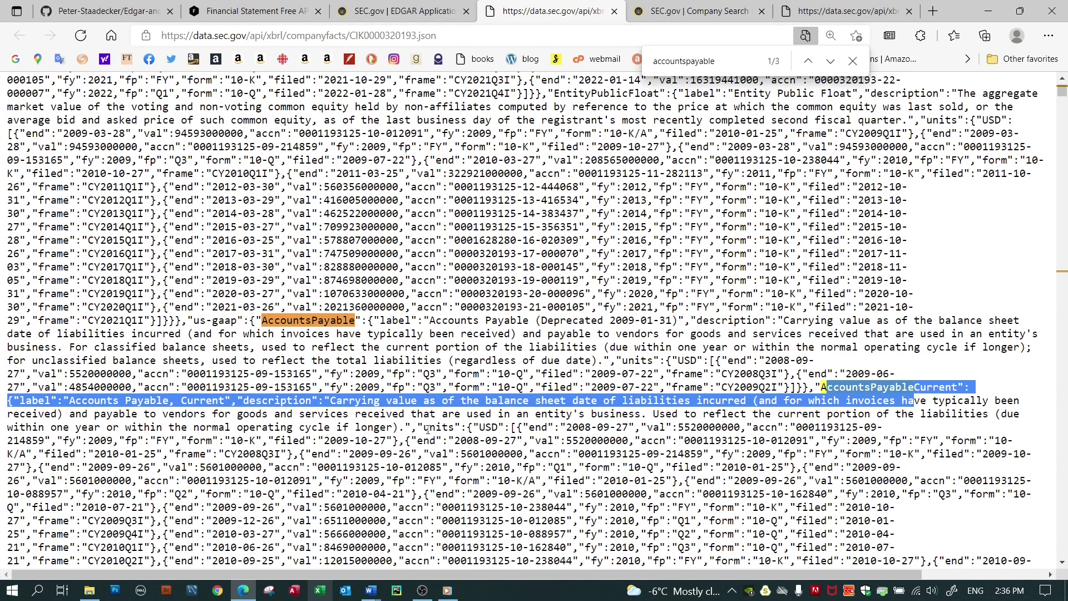
pyautogui.moveTo(417, 427); pyautogui.dragTo(467, 427)
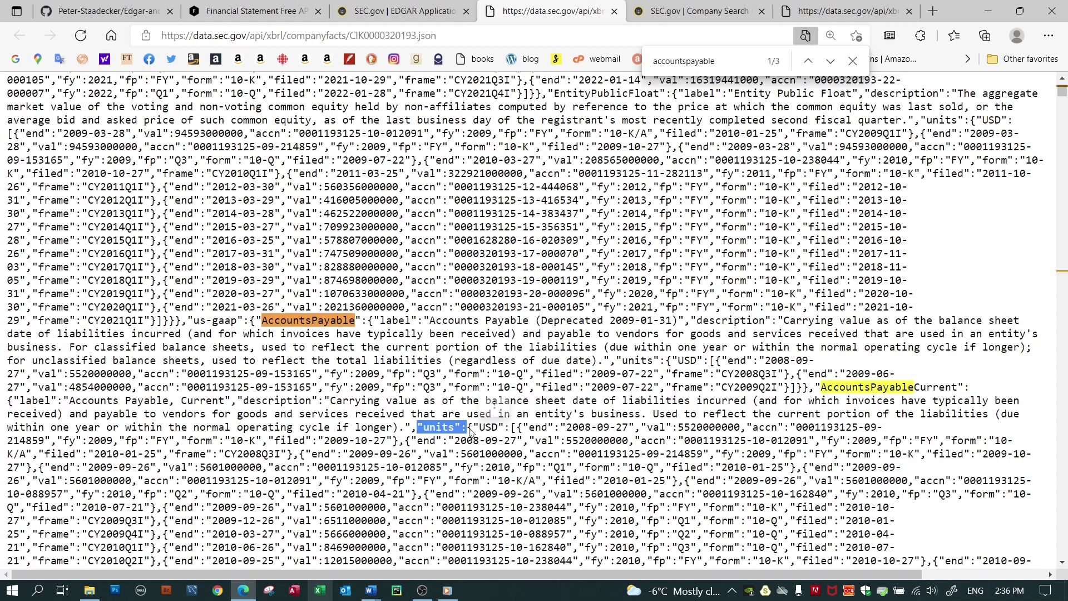
pyautogui.click(503, 427)
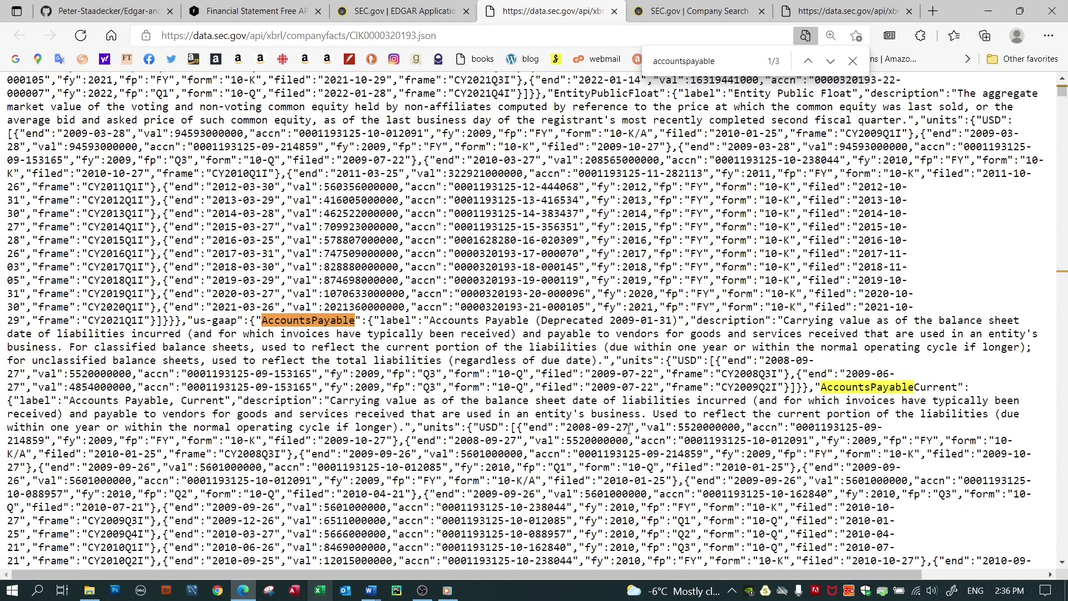
# - Highlight the end date, val and accn fields of the first AccountsPayableCurrent record
pyautogui.moveTo(630, 427); pyautogui.dragTo(528, 428)
pyautogui.moveTo(745, 427); pyautogui.dragTo(641, 427)
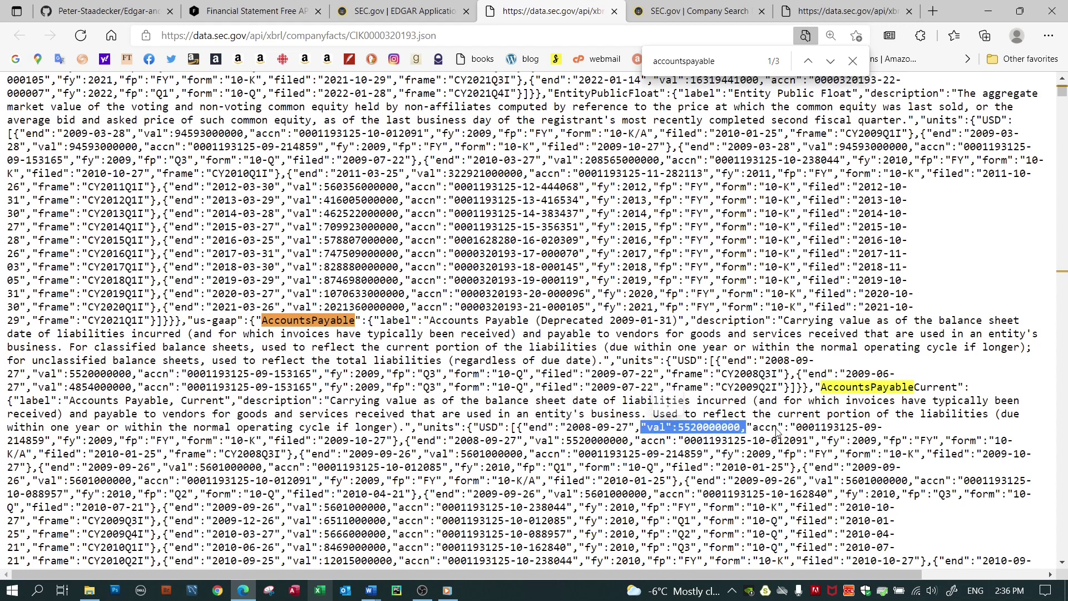
pyautogui.click(752, 430)
pyautogui.moveTo(753, 429); pyautogui.dragTo(868, 431)
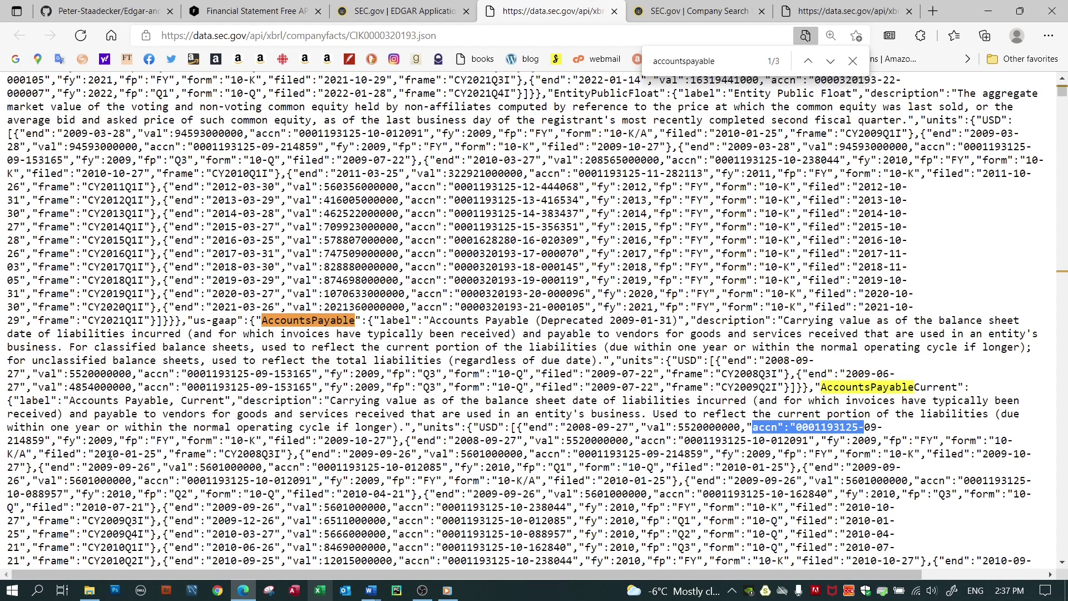
# - Highlight a filed date in the AccountsPayableCurrent data and the 10-K form type in its first record
pyautogui.moveTo(106, 454); pyautogui.dragTo(156, 454)
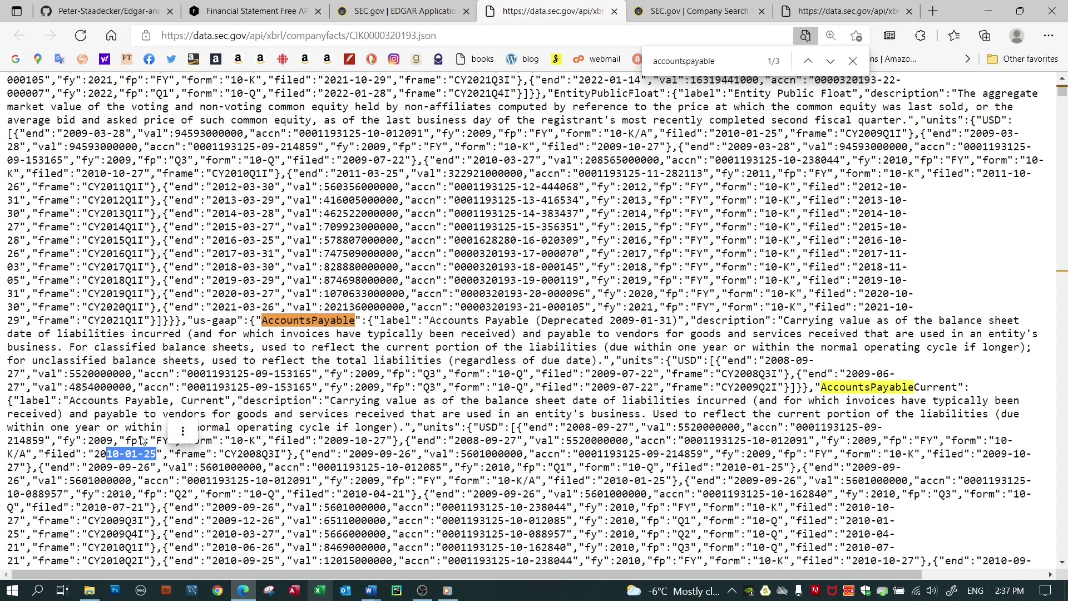
pyautogui.click(105, 438)
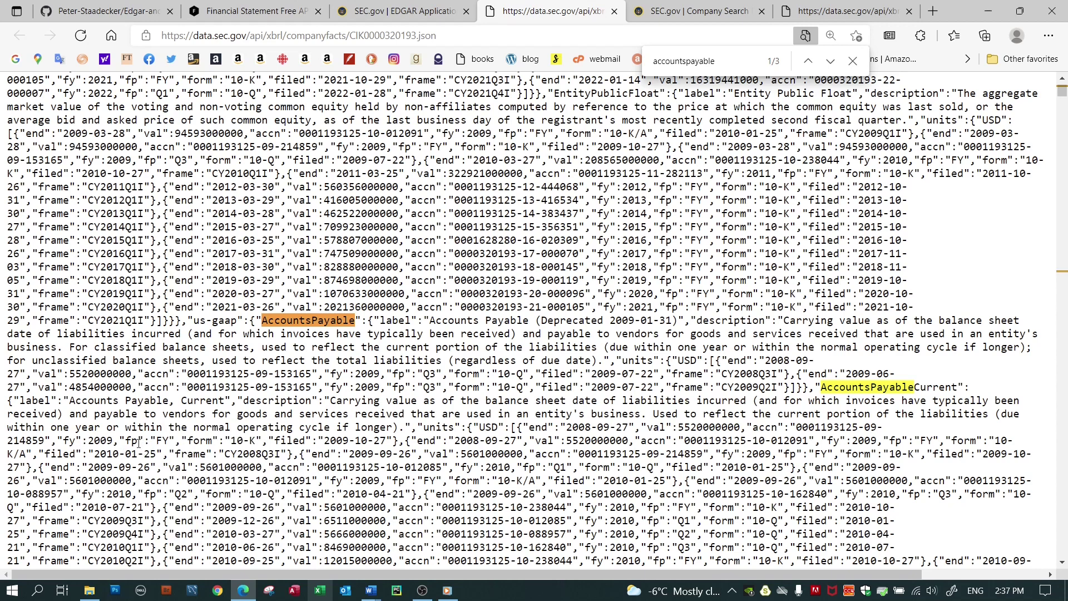
pyautogui.moveTo(257, 443); pyautogui.dragTo(193, 442)
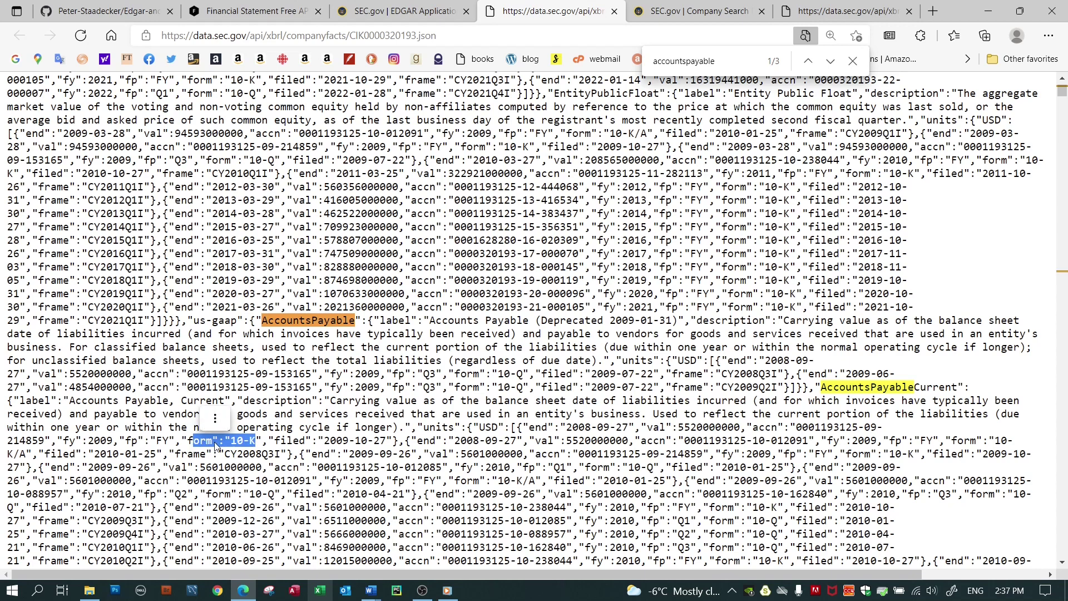
pyautogui.click(215, 418)
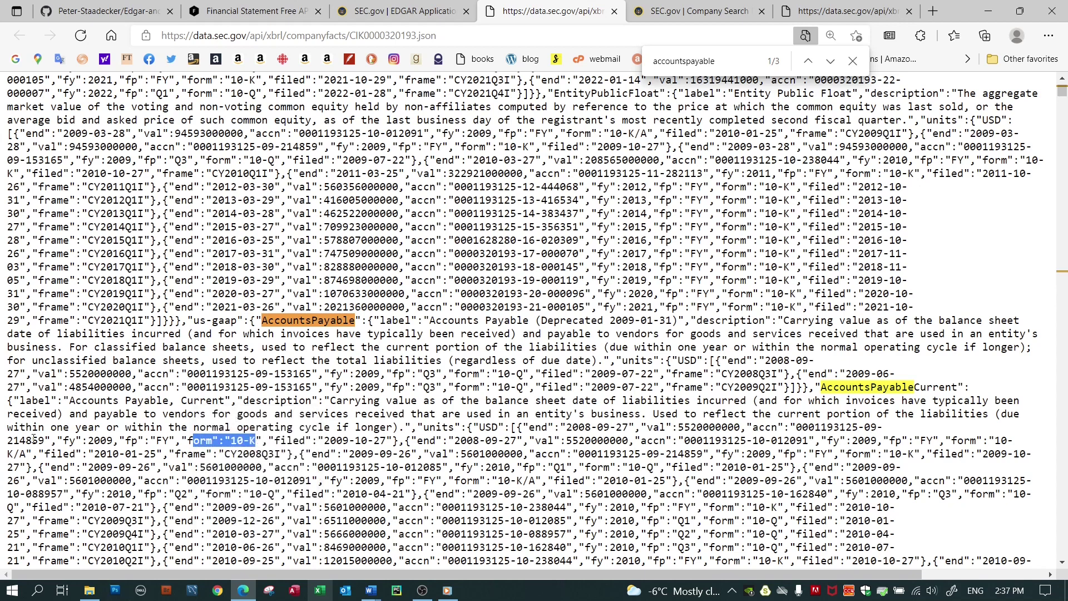
# - Open the EDGAR Application Programming Interfaces documentation and read further through its API descriptions
pyautogui.click(424, 14)
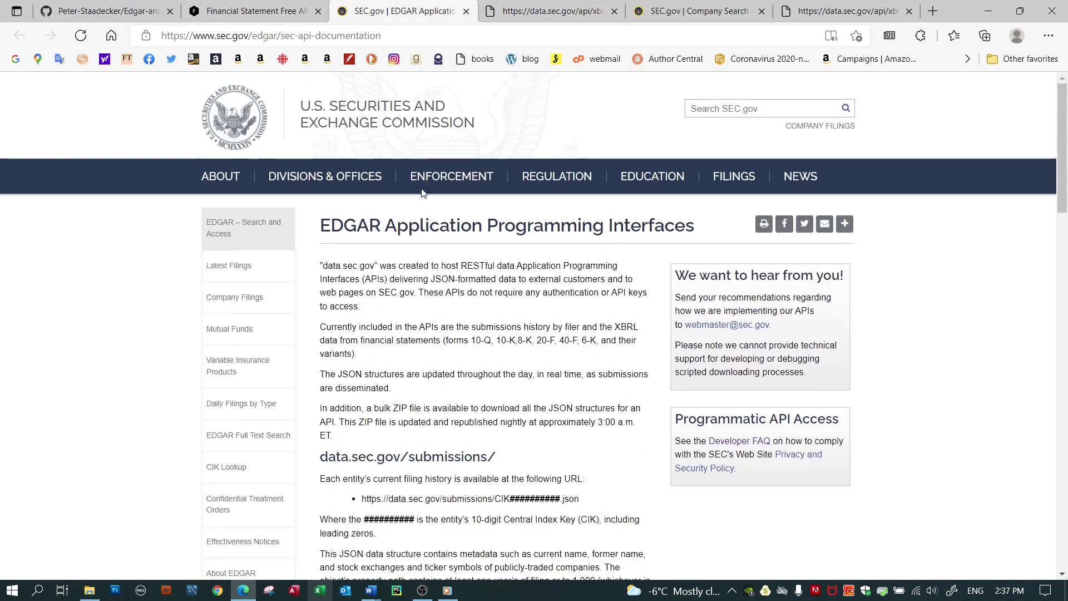
pyautogui.scroll(-9, 414, 167)
pyautogui.scroll(-1, 422, 193)
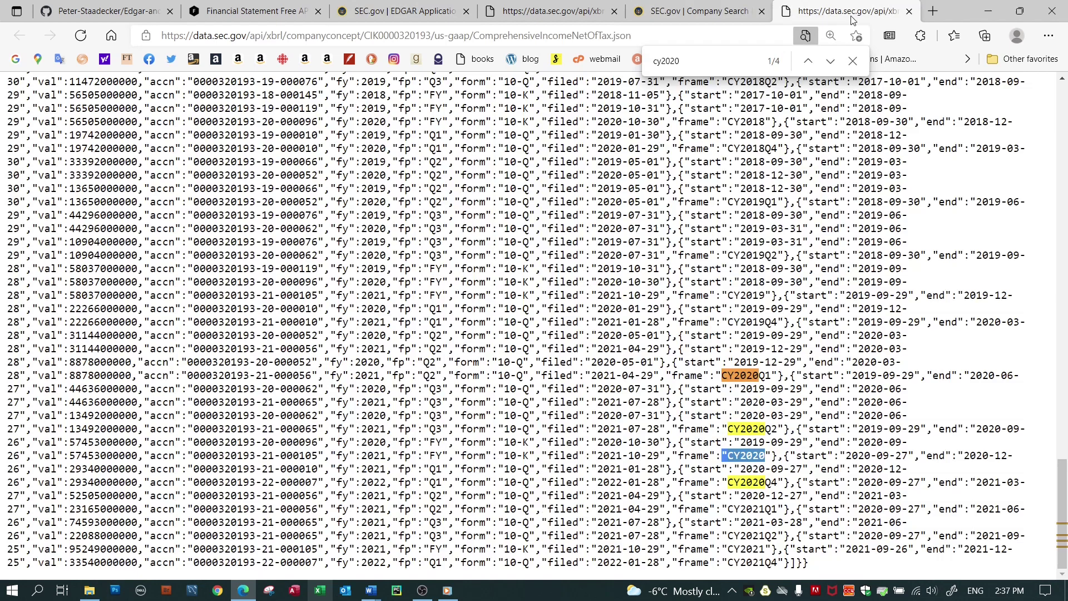
# - Close the "cy2020" search in Apple's ComprehensiveIncomeNetOfTax company concept JSON and return to the beginning of the file
pyautogui.scroll(5, 890, 89)
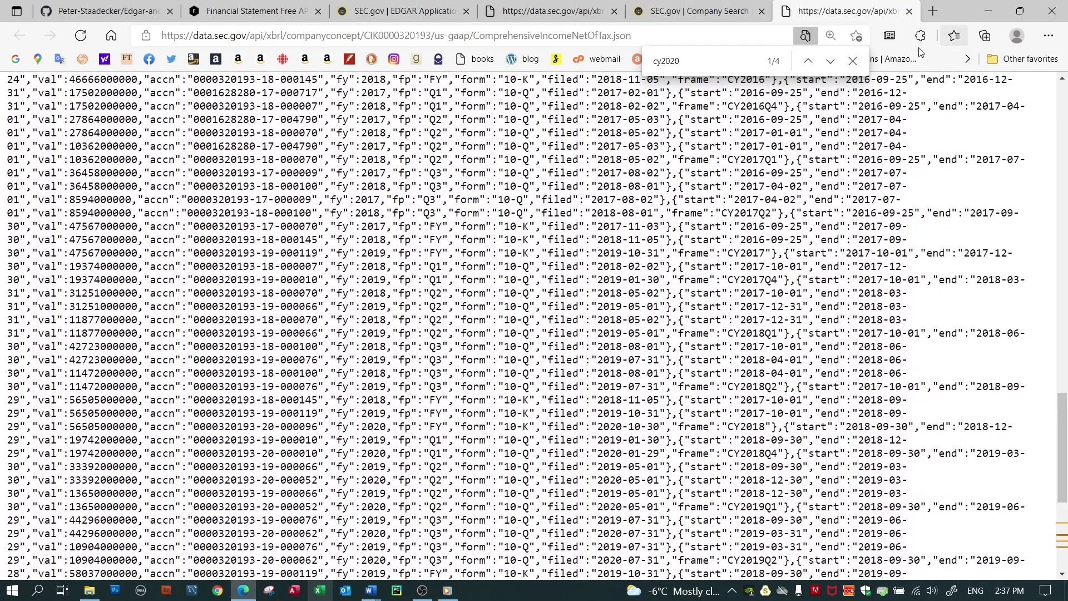
pyautogui.click(852, 60)
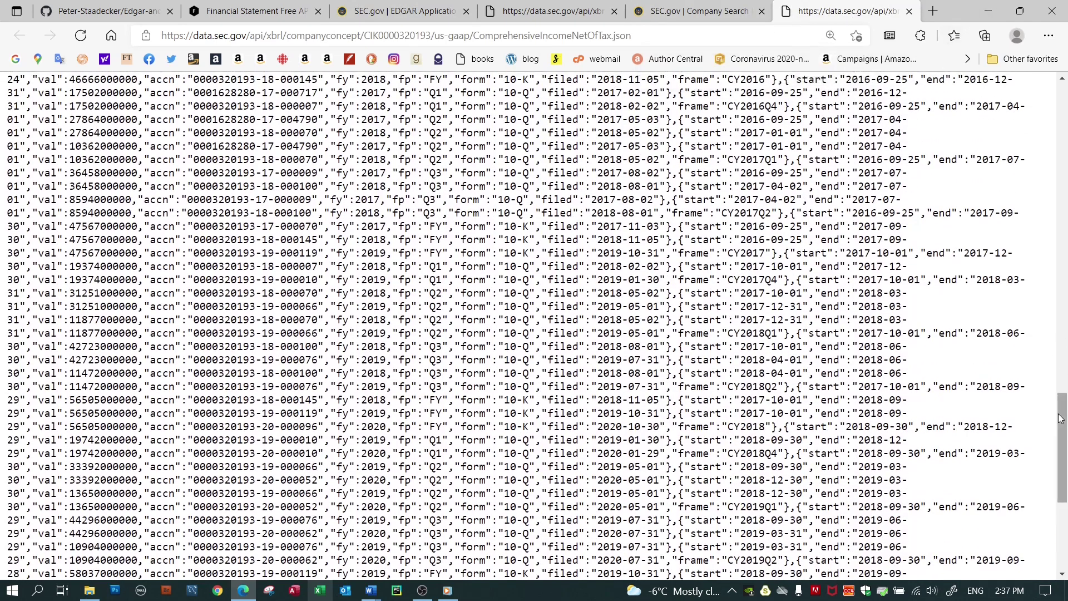
pyautogui.moveTo(1060, 418); pyautogui.dragTo(1060, 106)
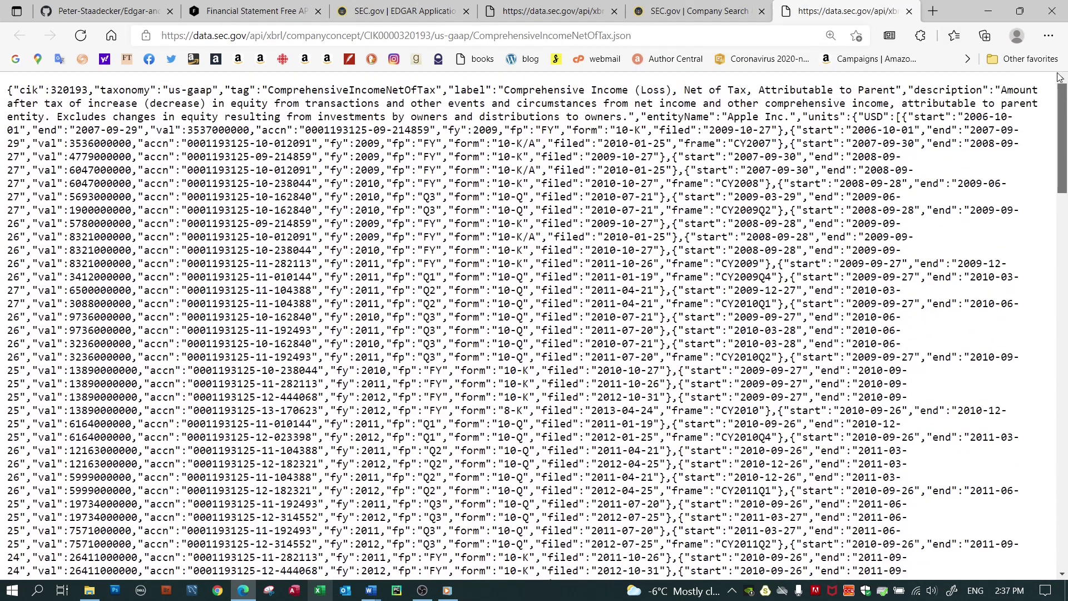
# - Highlight the ComprehensiveIncomeNetOfTax concept in the JSON file's URL, plus the cik and tag values in the data
pyautogui.click(335, 35)
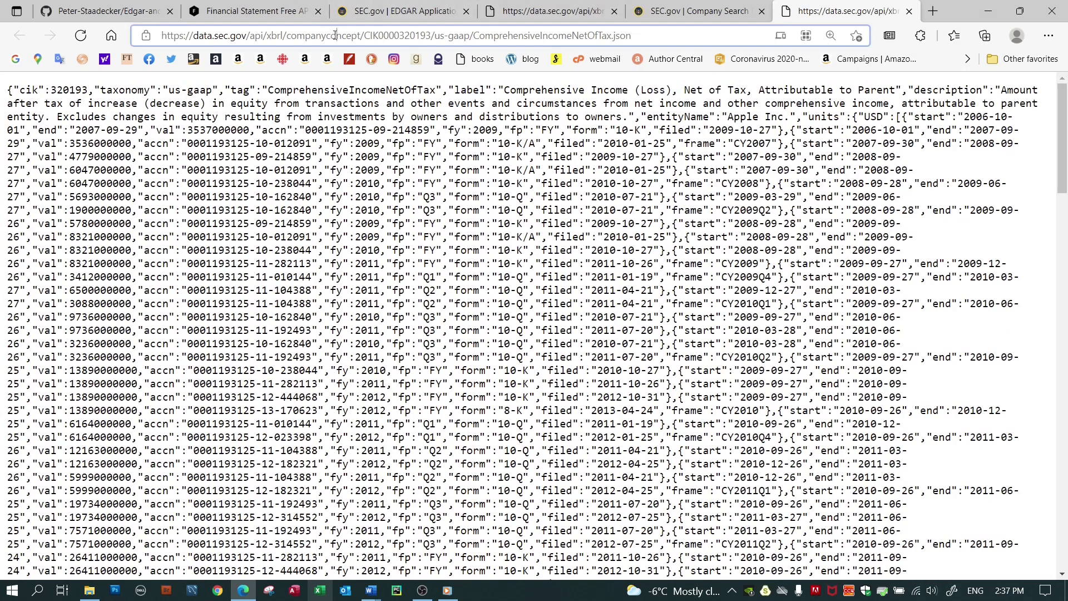
pyautogui.click(400, 36)
pyautogui.moveTo(400, 36); pyautogui.dragTo(612, 43)
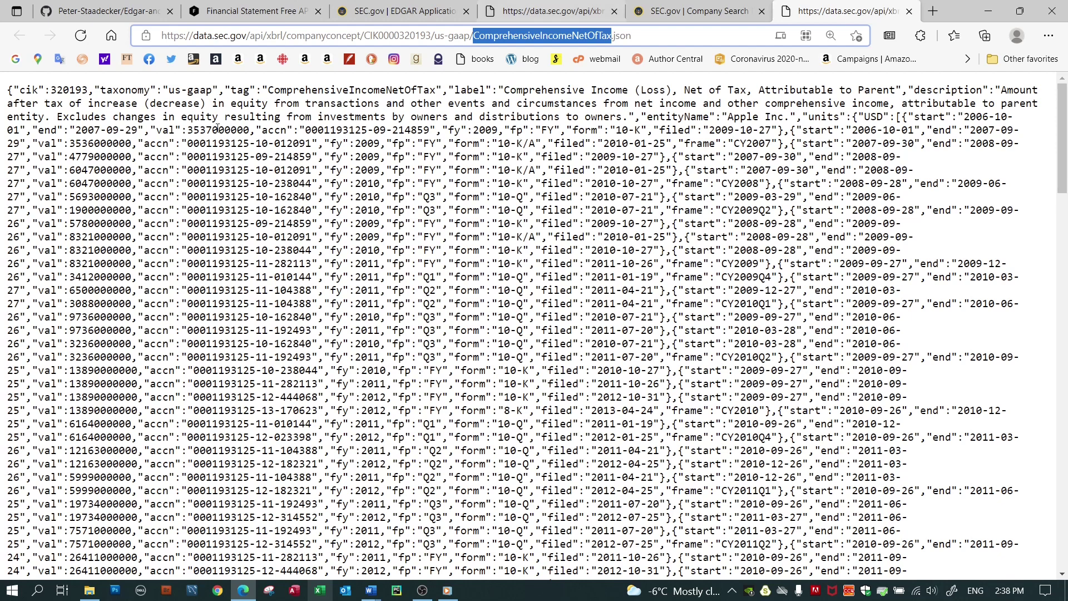
pyautogui.moveTo(51, 89); pyautogui.dragTo(89, 93)
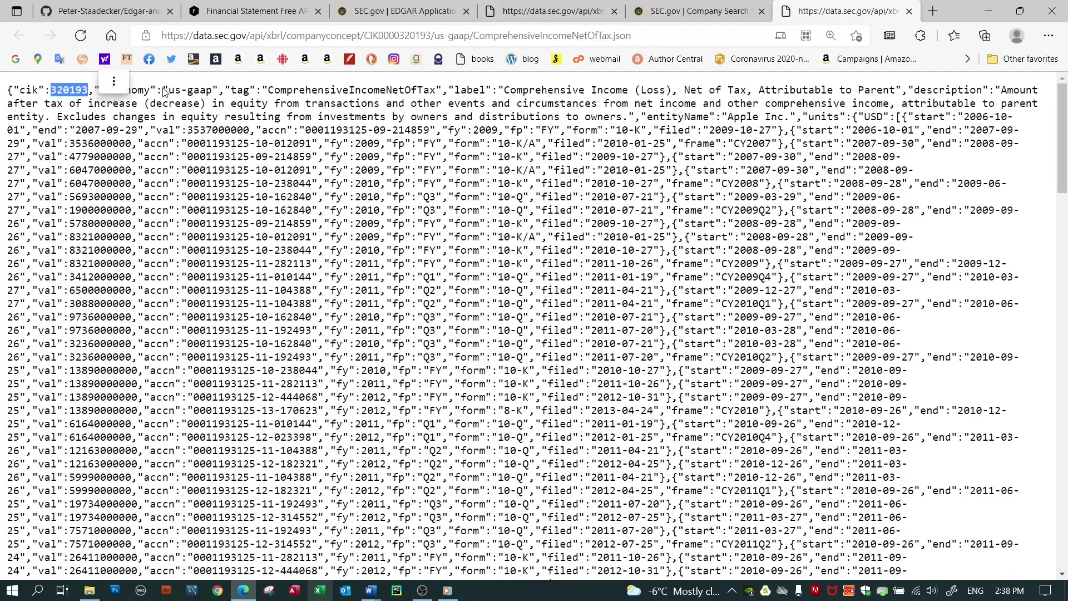
pyautogui.doubleClick(276, 90)
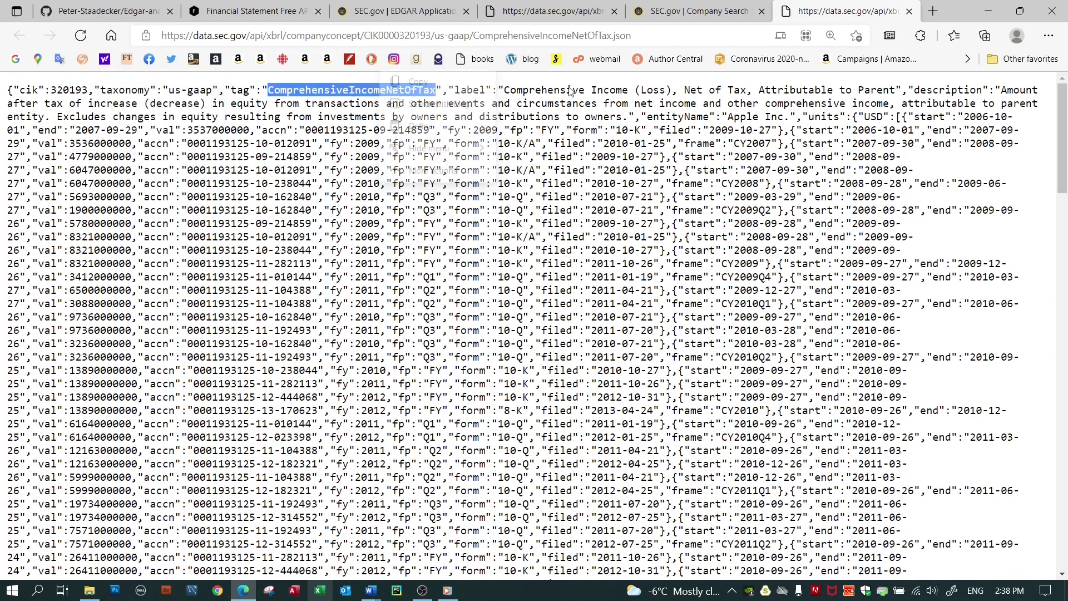
# - Highlight the first complete USD record and the CY2007 frame of the second record
pyautogui.click(520, 87)
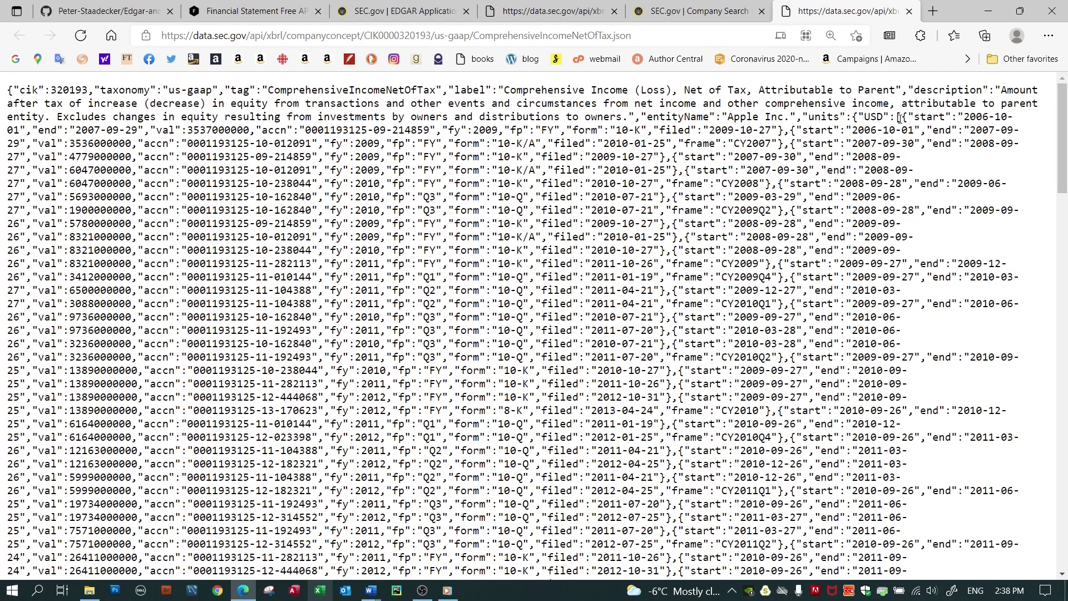
pyautogui.moveTo(901, 118); pyautogui.dragTo(786, 132)
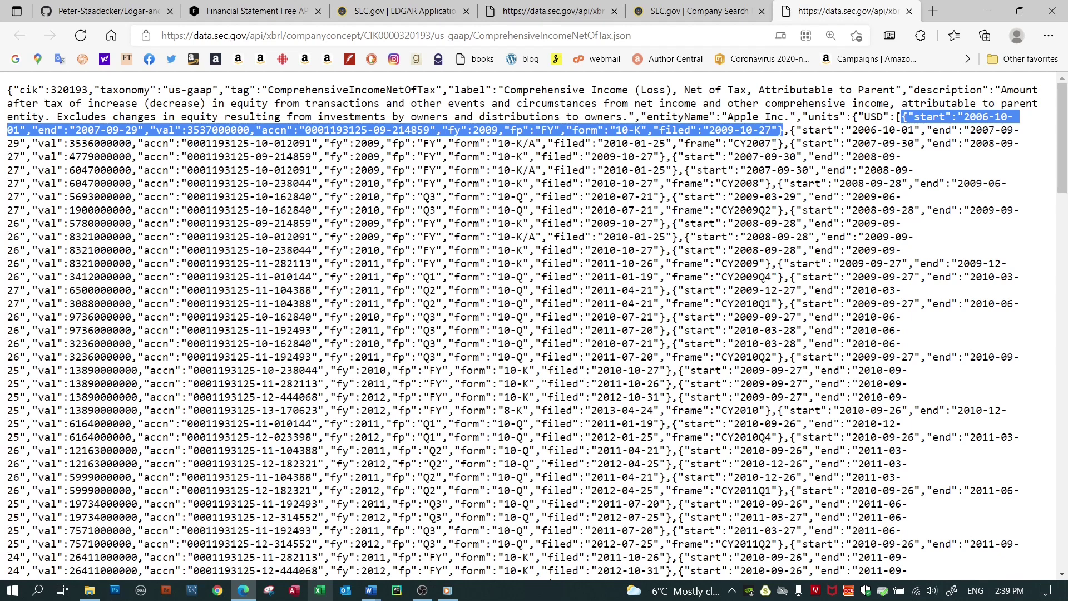
pyautogui.moveTo(775, 145); pyautogui.dragTo(684, 145)
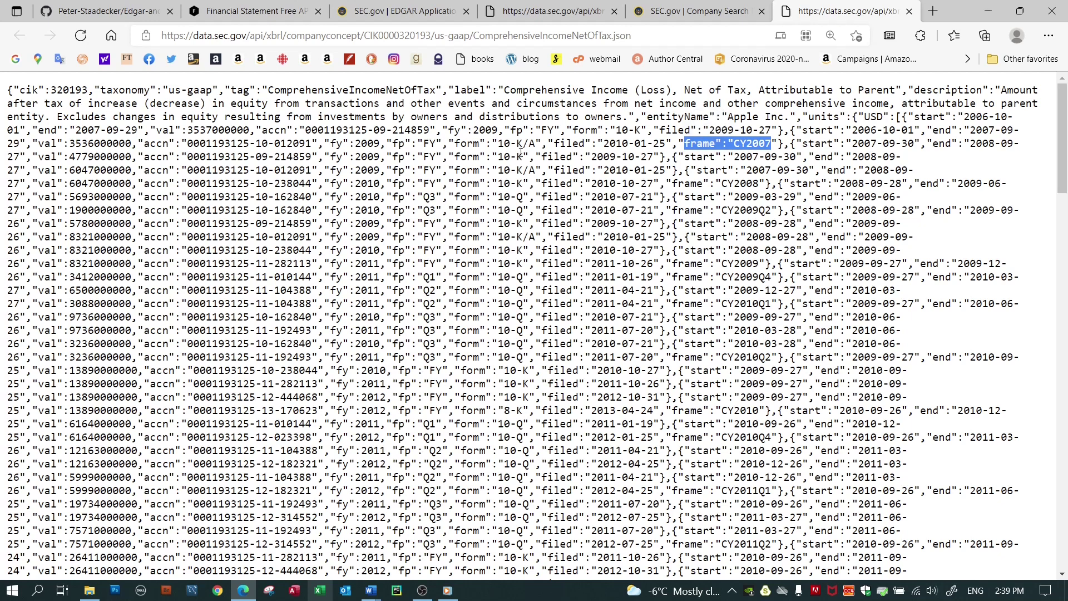
# - Highlight examples of the 10-K, 10-Q and 10-K/A form types in the comprehensive income records
pyautogui.moveTo(525, 223); pyautogui.dragTo(497, 223)
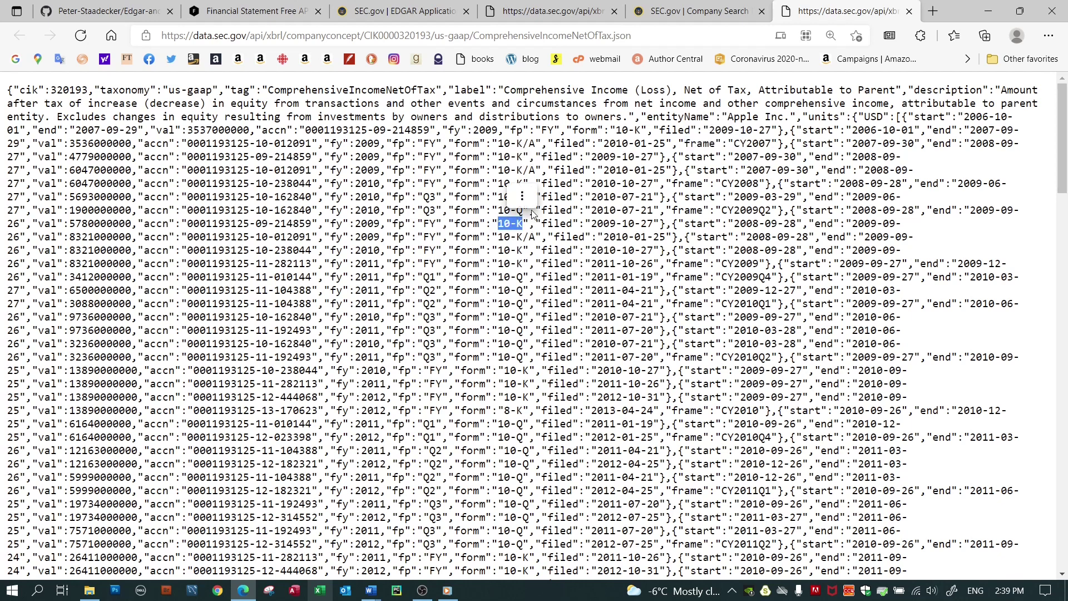
pyautogui.click(525, 211)
pyautogui.moveTo(525, 212); pyautogui.dragTo(501, 217)
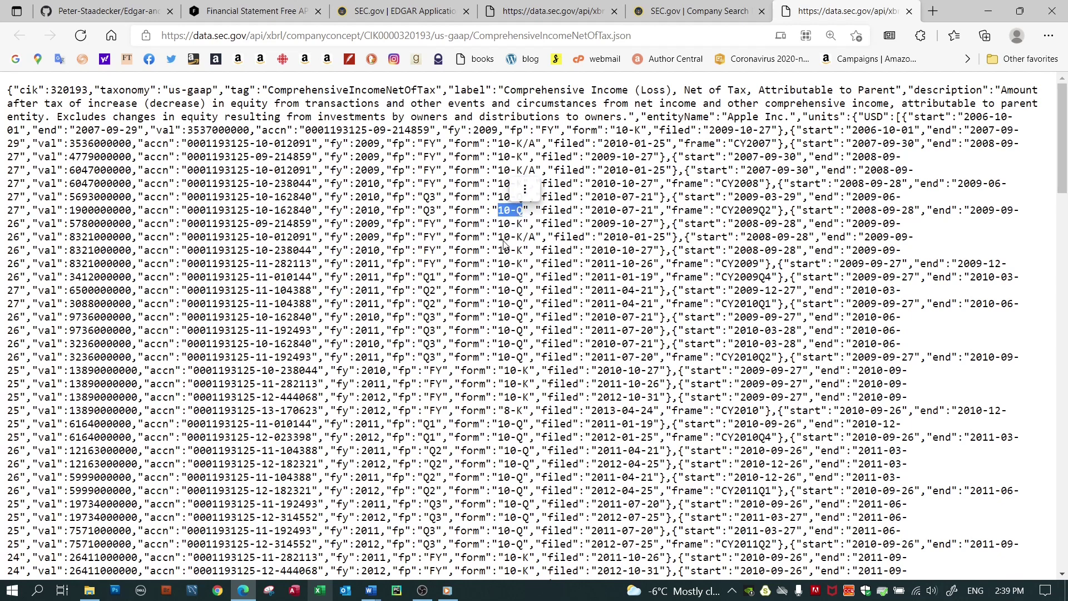
pyautogui.click(534, 241)
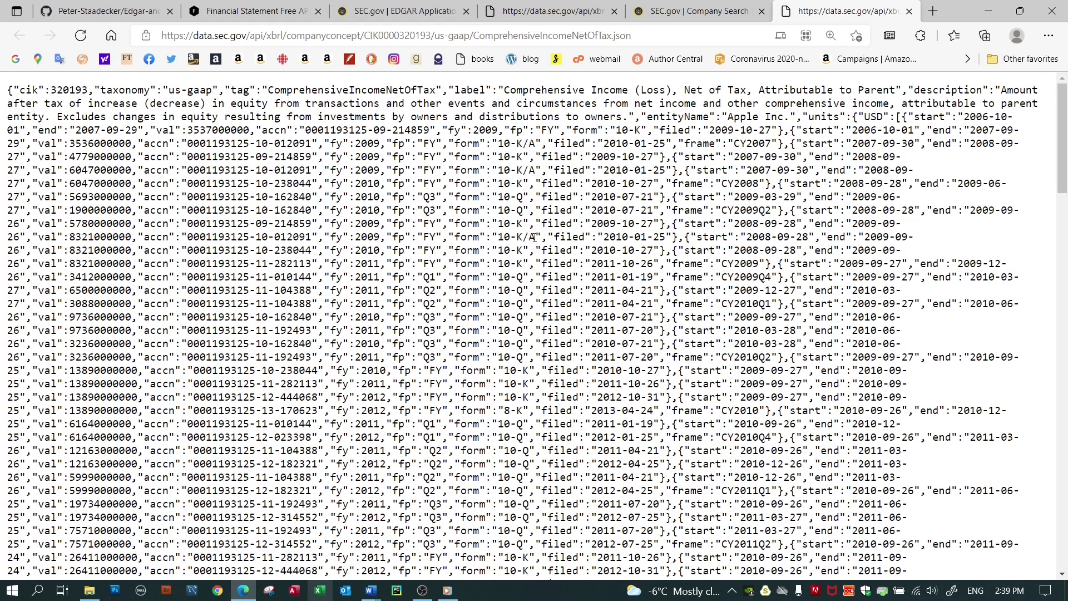
pyautogui.moveTo(535, 237); pyautogui.dragTo(499, 243)
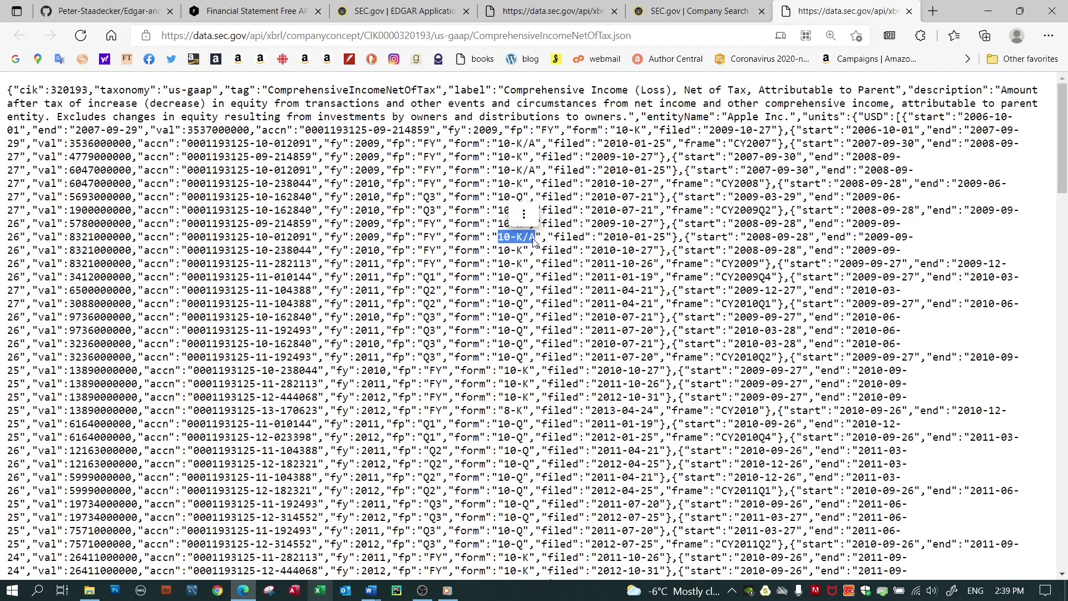
pyautogui.click(536, 257)
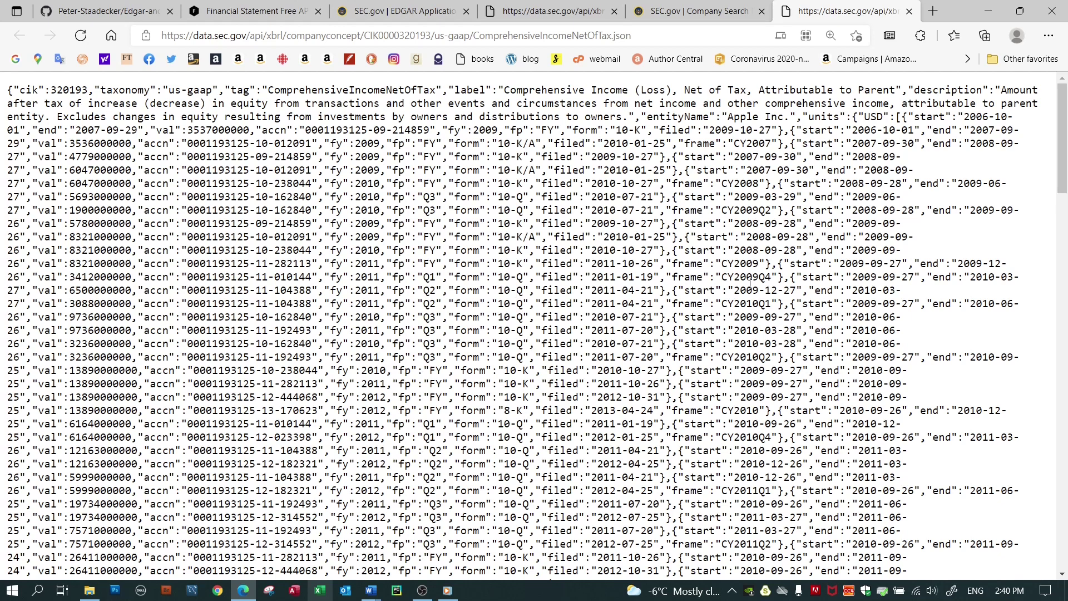
# - Highlight the quarterly CY2009Q4 frame and search the comprehensive income JSON for "cy2020"
pyautogui.moveTo(770, 278); pyautogui.dragTo(672, 277)
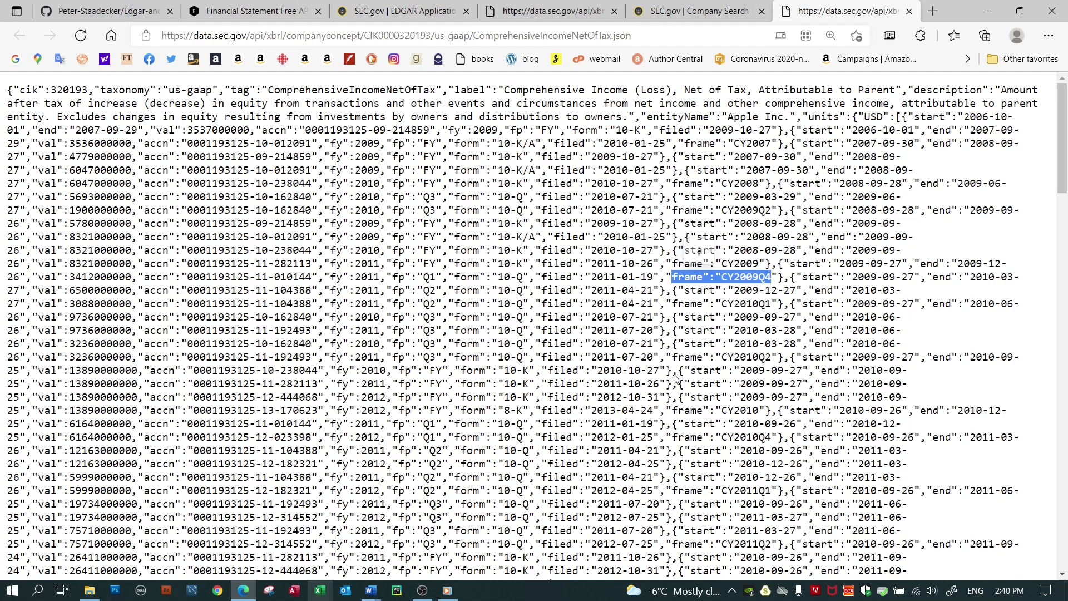
pyautogui.click(725, 287)
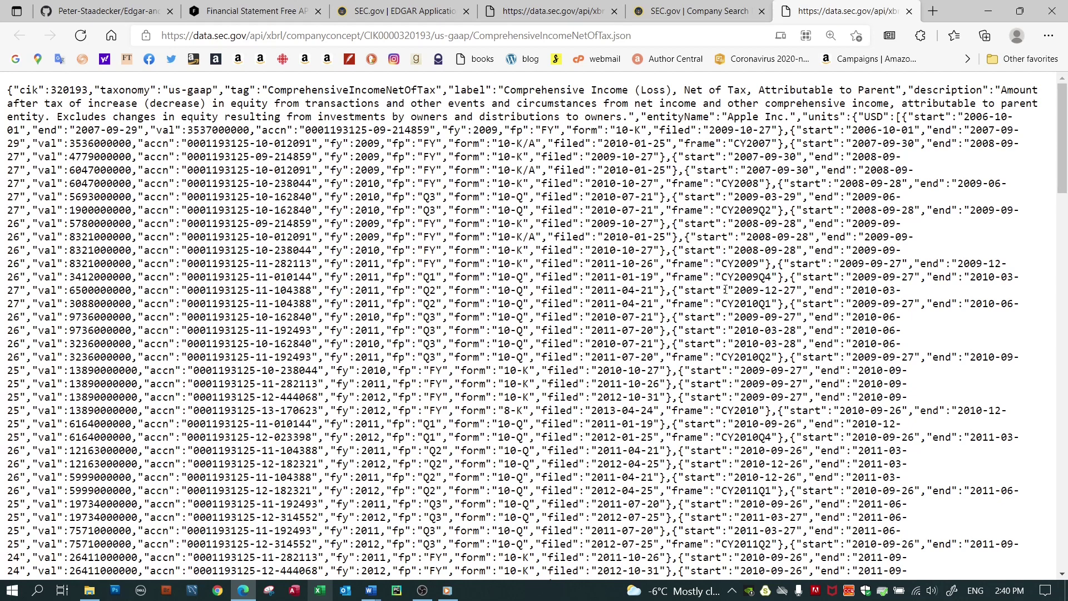
pyautogui.hotkey('ctrl', 'f')
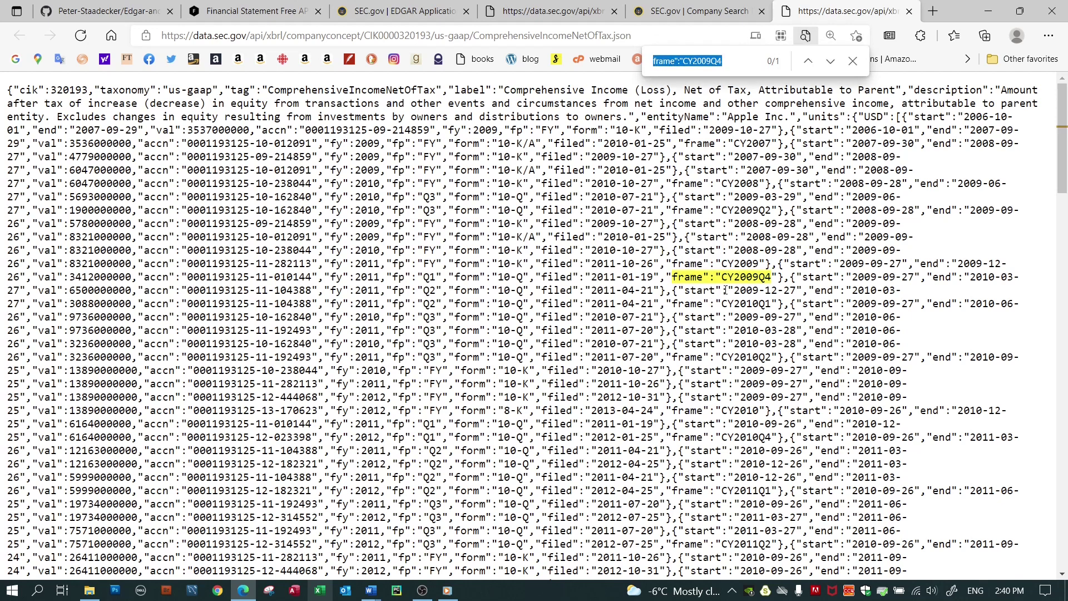
pyautogui.write('cy2')
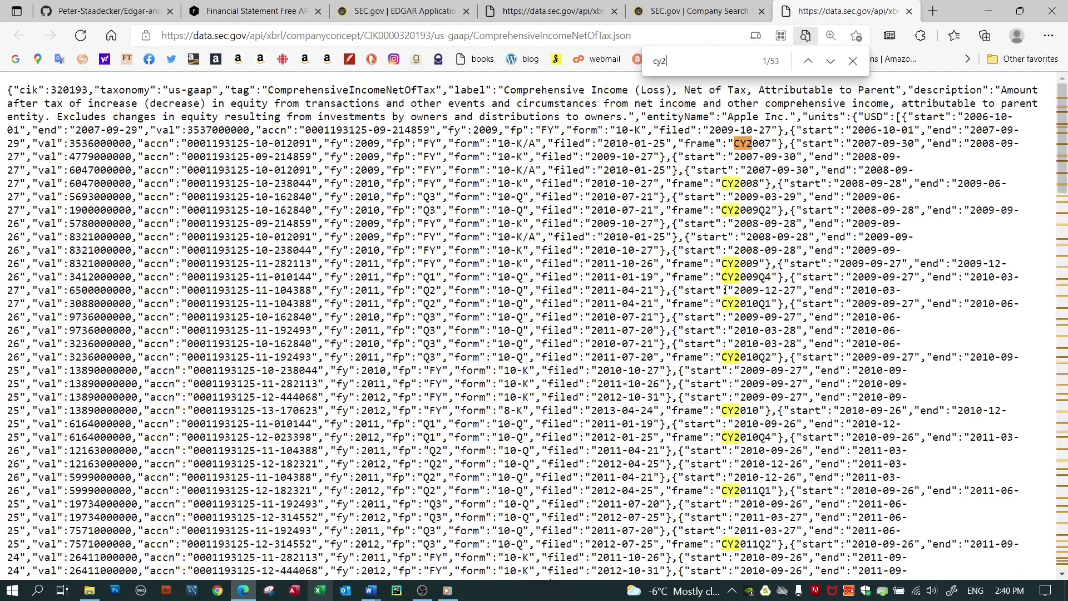
pyautogui.write('020')
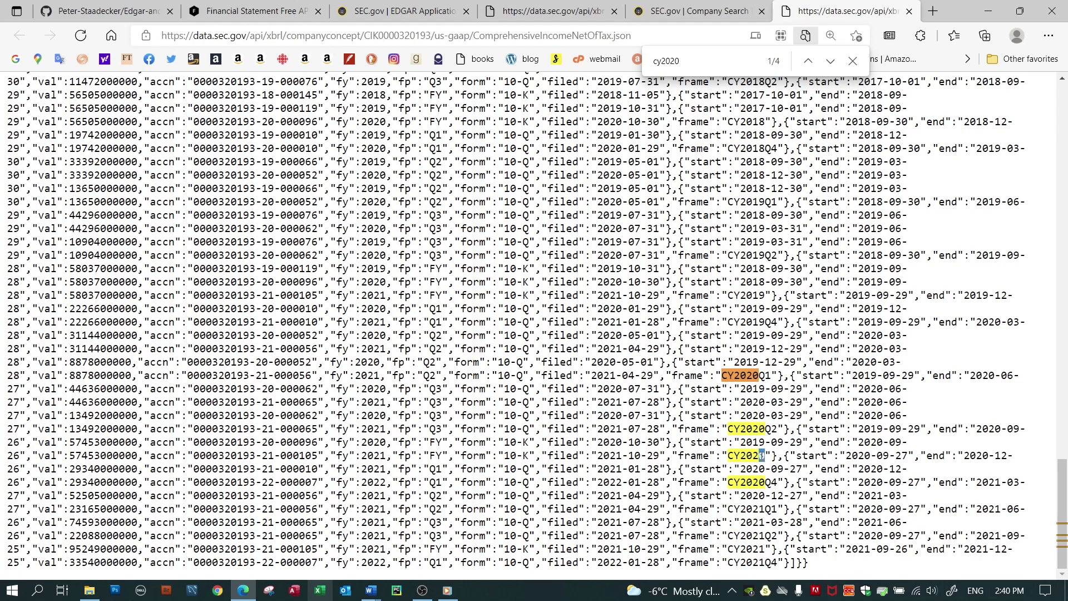
# - Highlight the full-year record with the CY2020 frame, plus its 2019-09-29 start date
pyautogui.moveTo(766, 454); pyautogui.dragTo(693, 484)
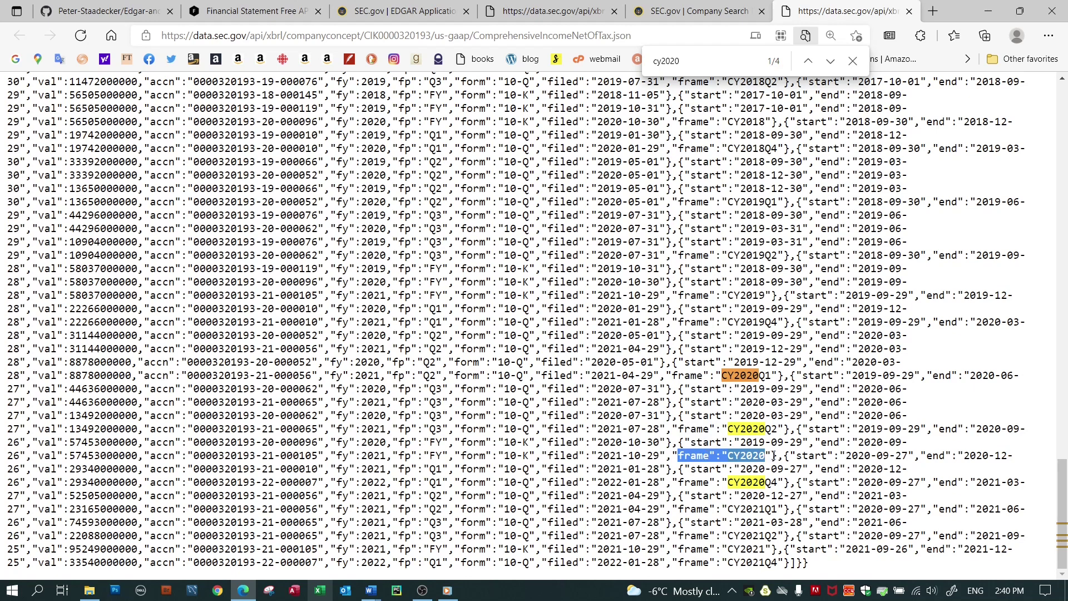
pyautogui.moveTo(773, 455); pyautogui.dragTo(686, 445)
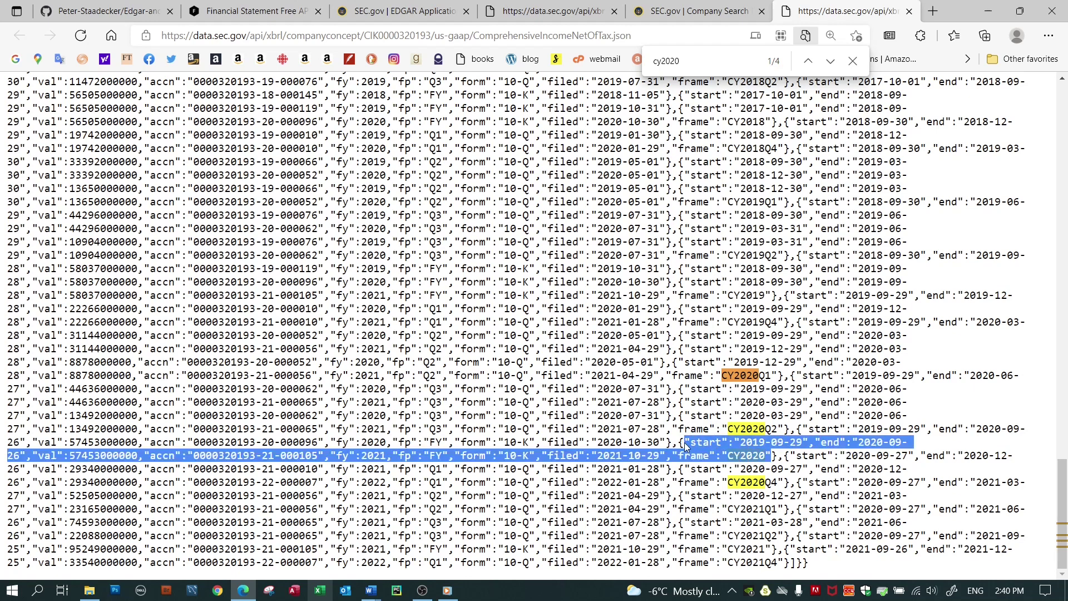
pyautogui.click(728, 453)
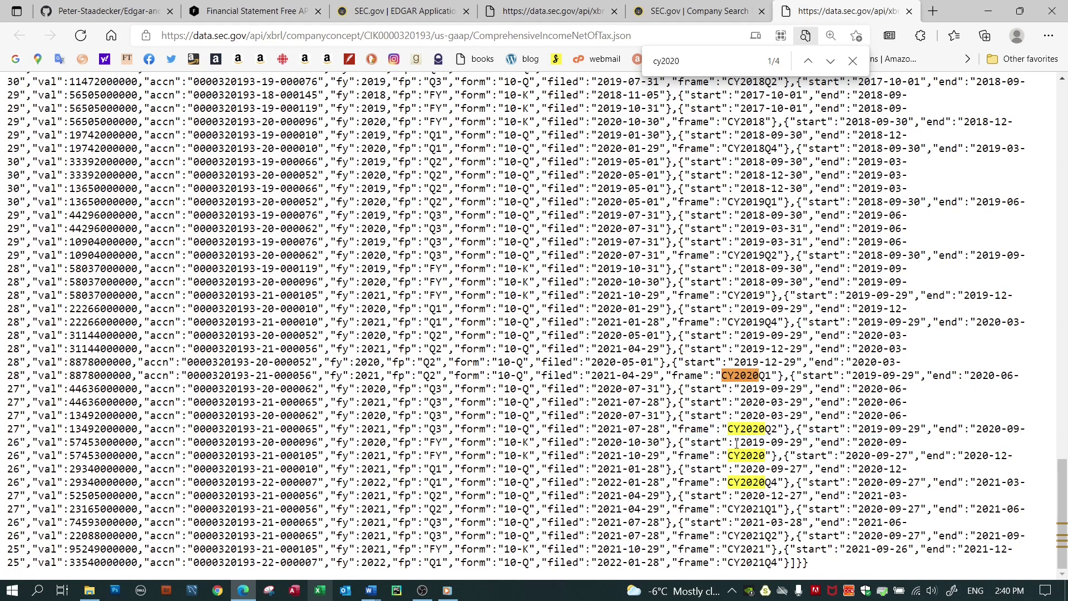
pyautogui.moveTo(737, 442); pyautogui.dragTo(803, 442)
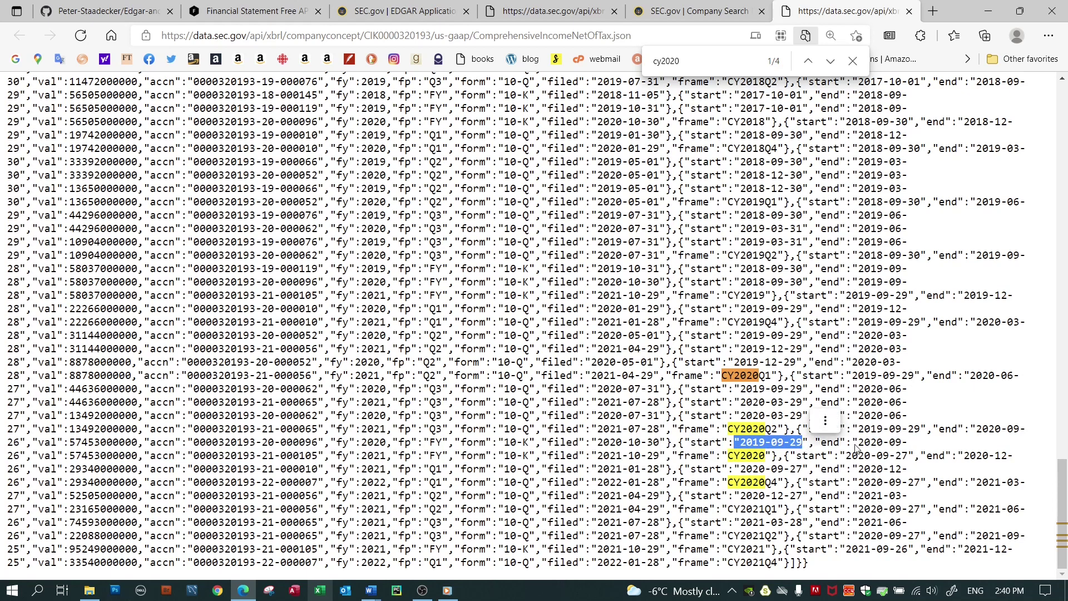
# - Highlight the CY2020 value and its frame key in the 10-K record filed 2021-10-29
pyautogui.click(854, 444)
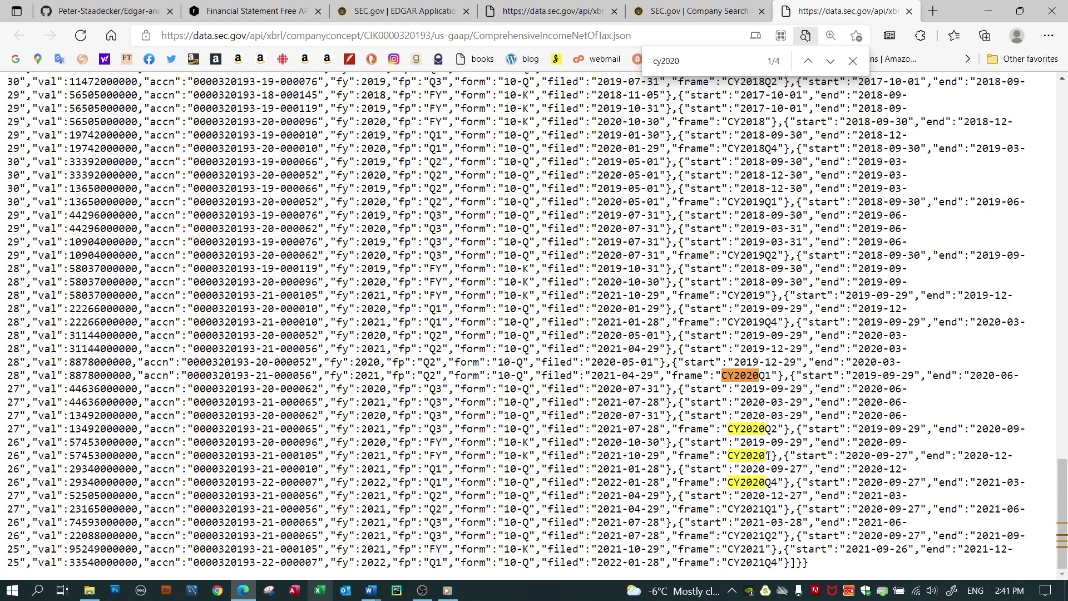
pyautogui.moveTo(769, 456); pyautogui.dragTo(730, 456)
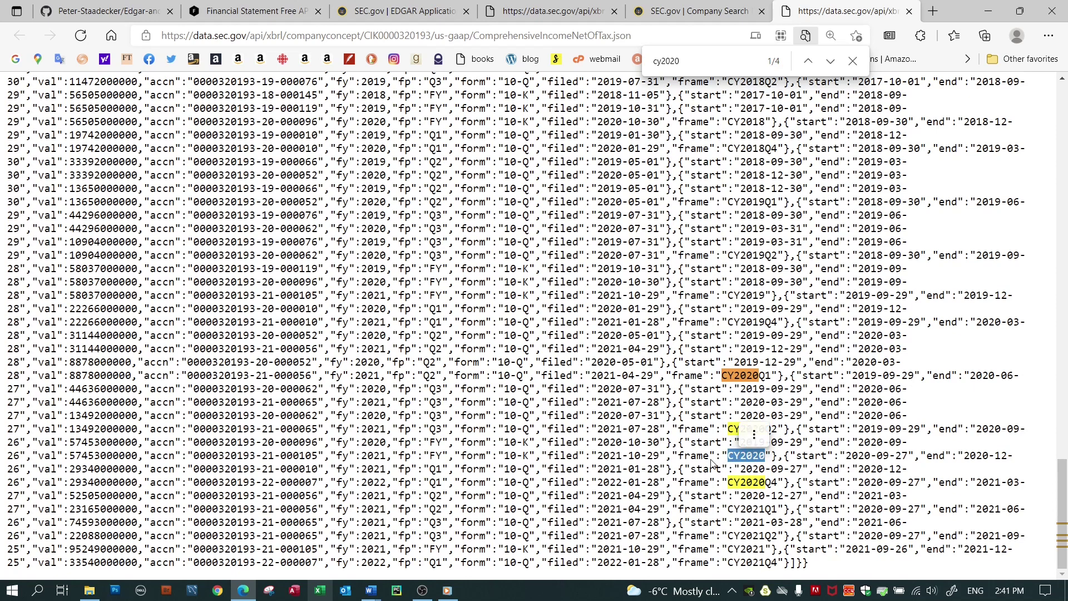
pyautogui.click(711, 460)
pyautogui.doubleClick(692, 457)
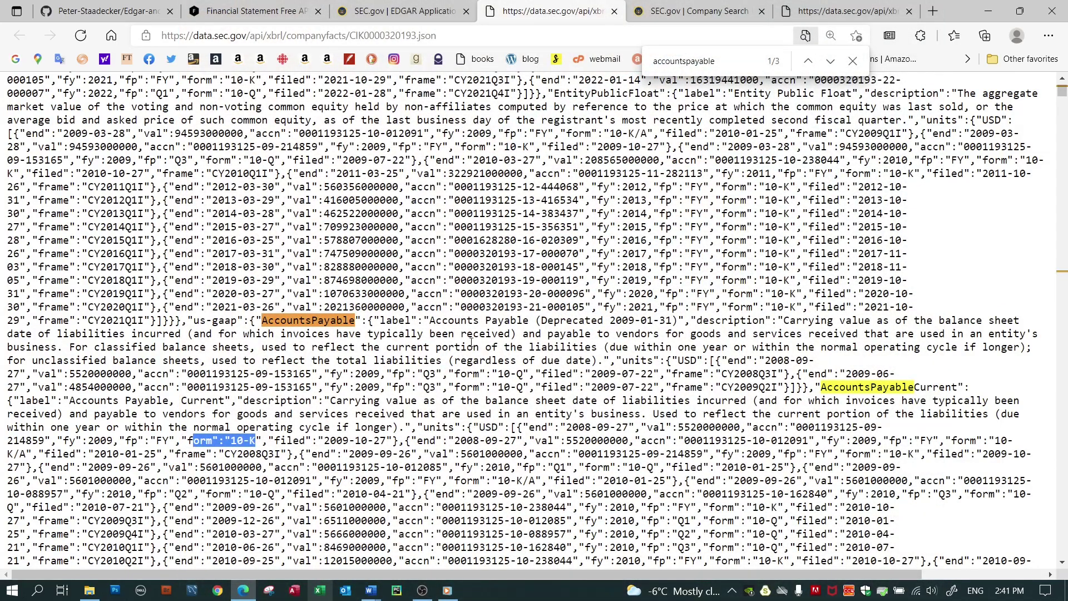
# - In the company facts JSON, highlight the deprecation year in the AccountsPayable label and the AccountsPayableCurrent tag
pyautogui.click(365, 325)
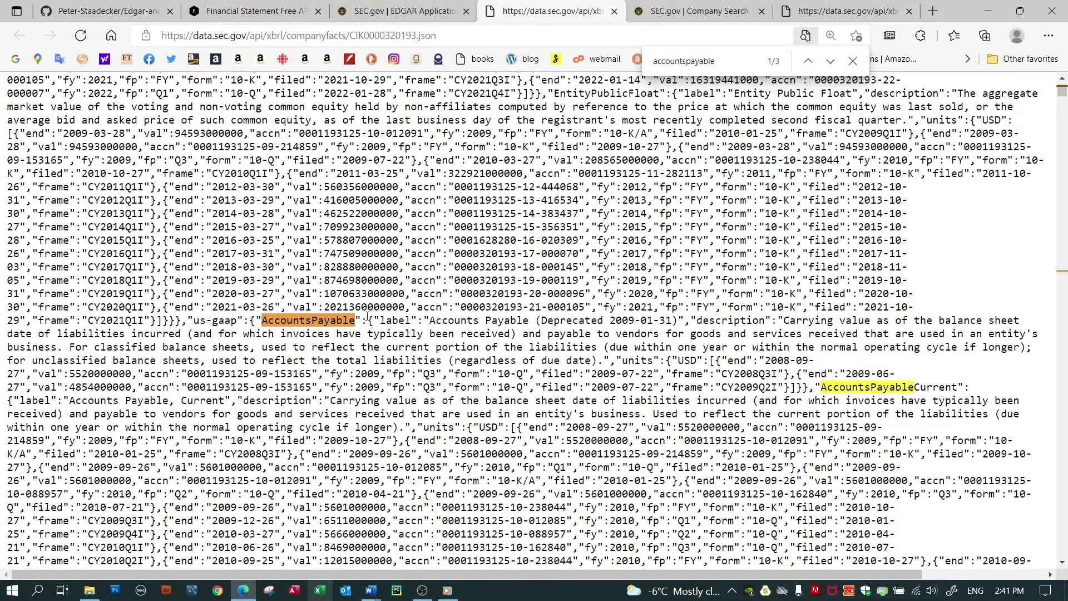
pyautogui.moveTo(367, 320); pyautogui.dragTo(381, 320)
pyautogui.moveTo(638, 322); pyautogui.dragTo(606, 326)
pyautogui.moveTo(956, 389); pyautogui.dragTo(819, 388)
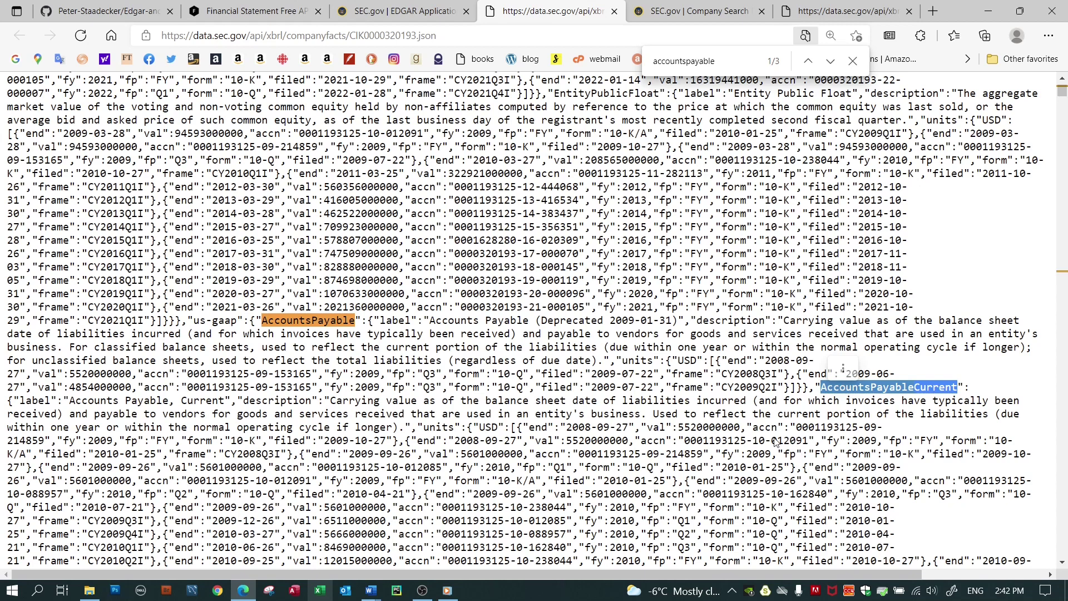
pyautogui.click(572, 304)
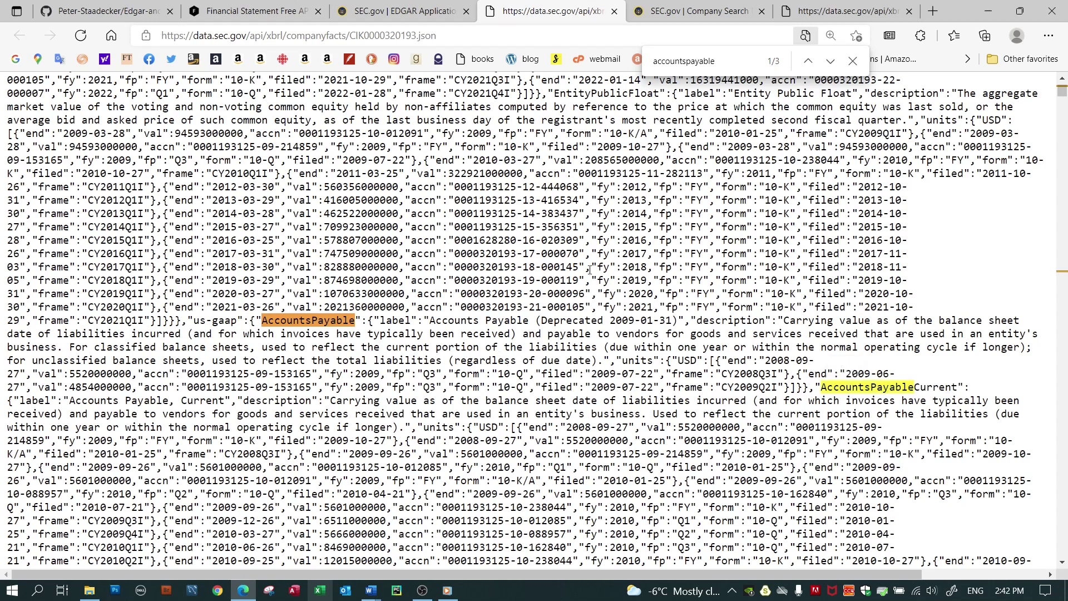
# - Search the company facts JSON for "netincomeloss" and highlight that entry's label, description and first USD record
pyautogui.moveTo(721, 61); pyautogui.dragTo(658, 59)
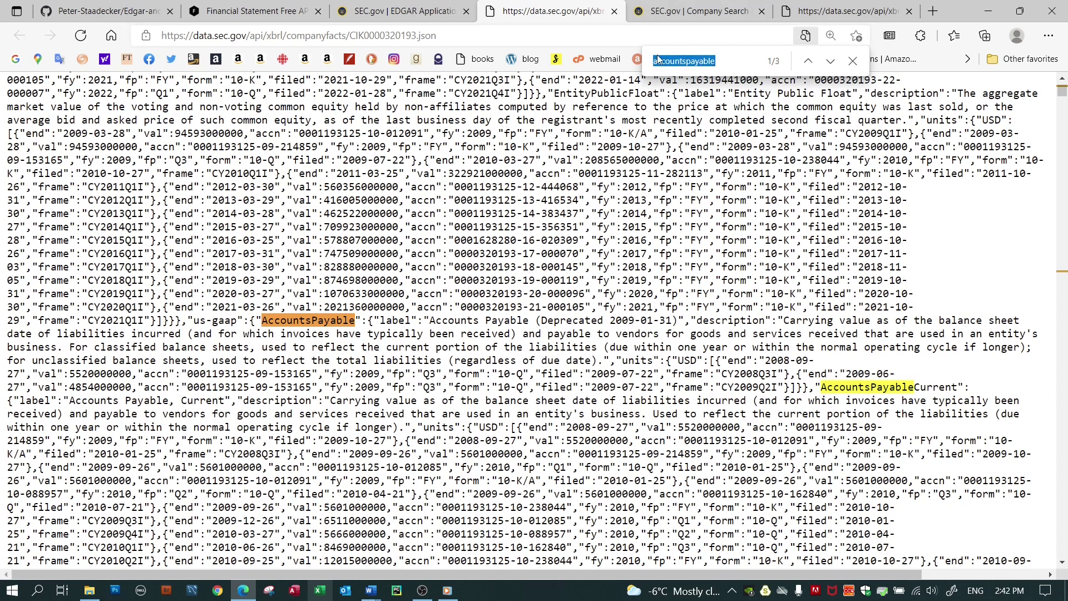
pyautogui.write('n')
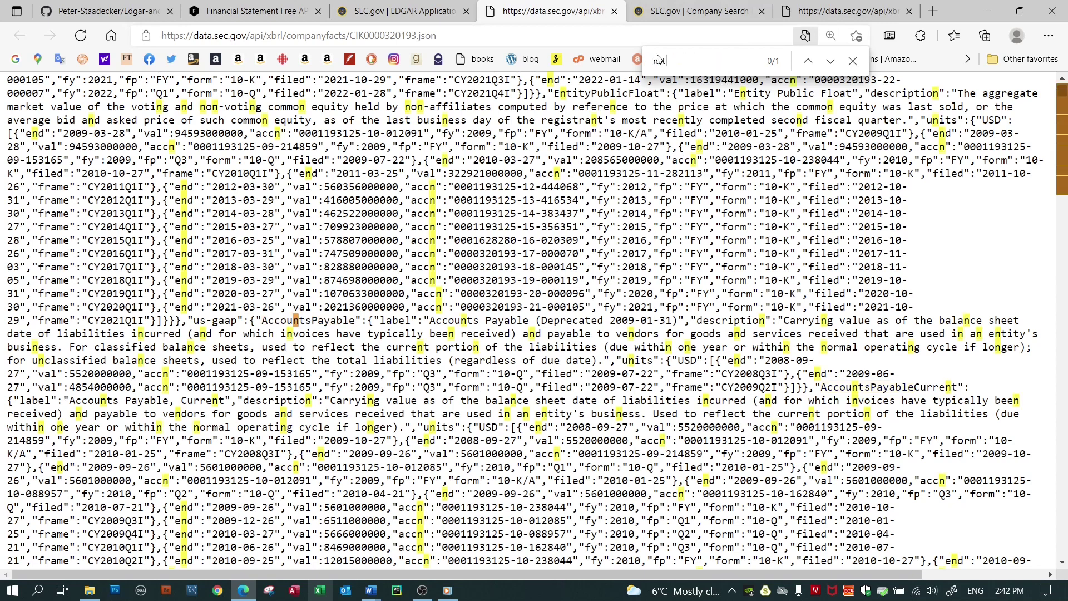
pyautogui.write('etinc')
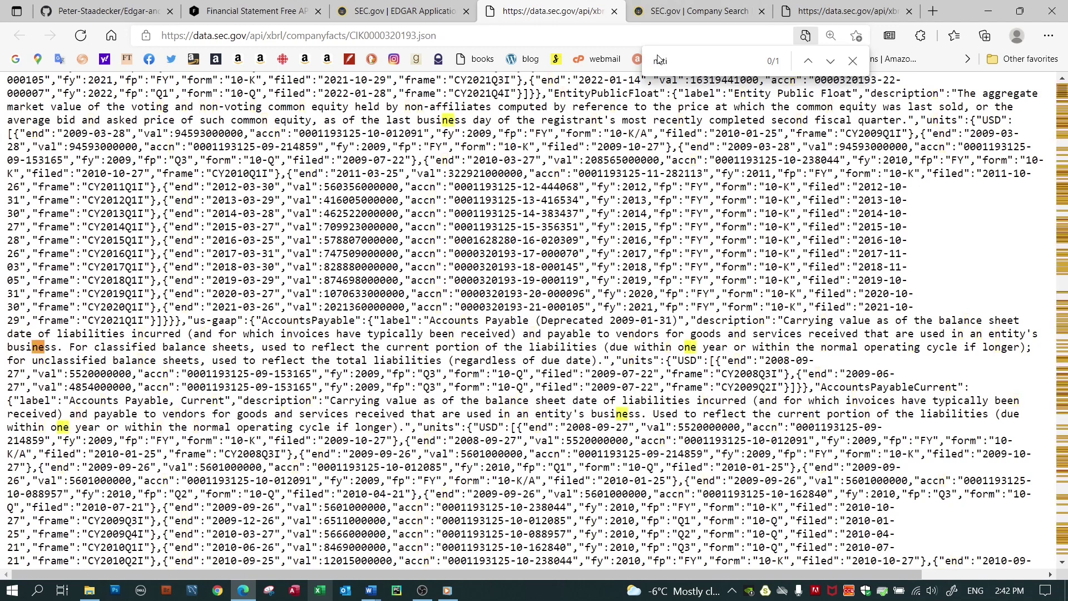
pyautogui.write('ome')
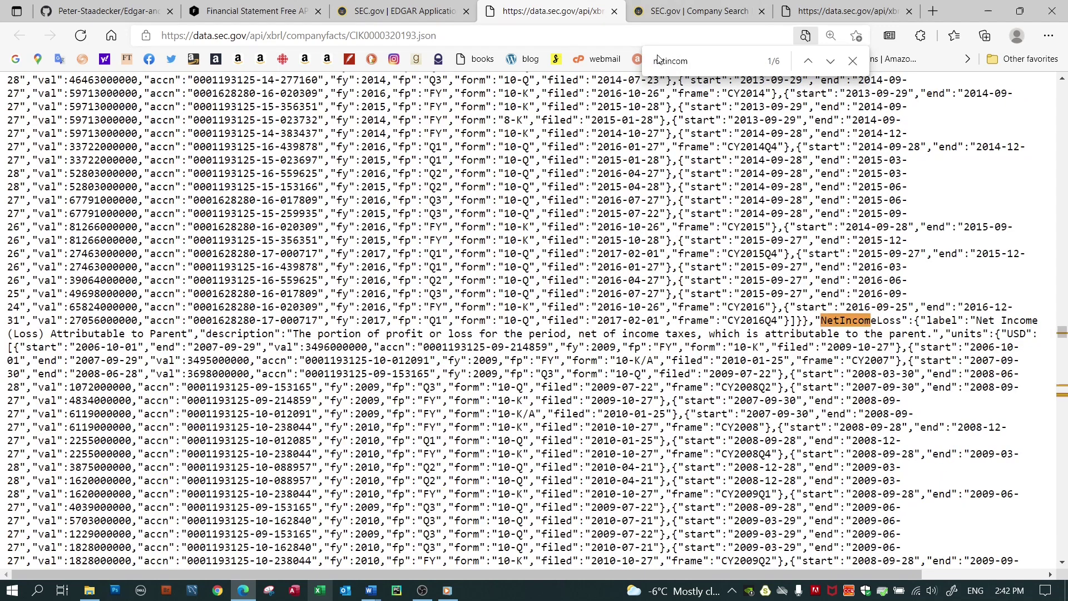
pyautogui.write('loss')
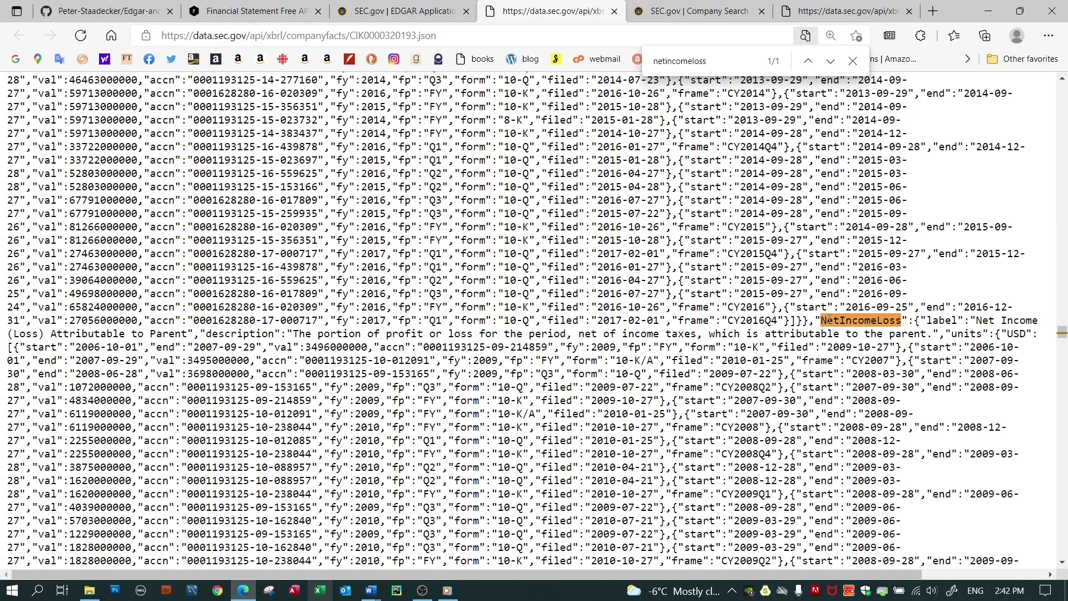
pyautogui.moveTo(915, 324); pyautogui.dragTo(917, 345)
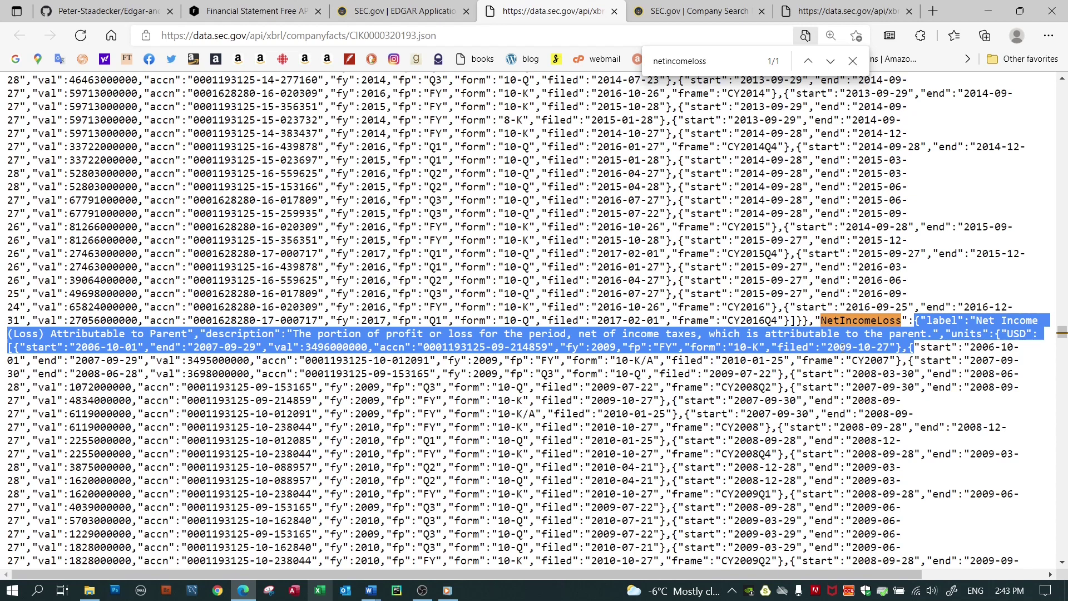
# - Extend the search in the company facts JSON to "netincomelossavailableto"
pyautogui.click(725, 60)
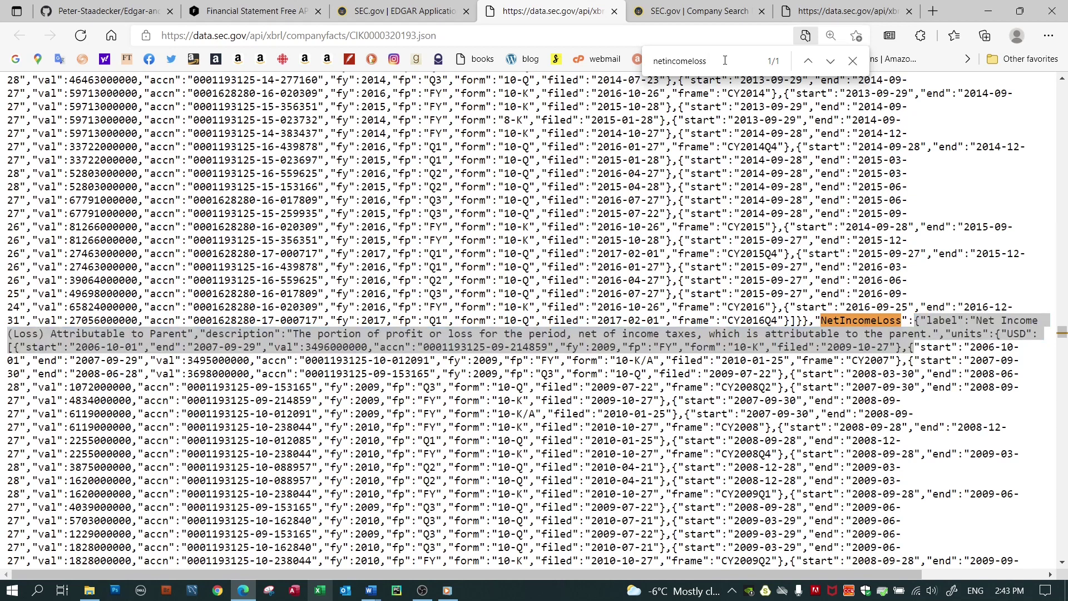
pyautogui.write('availab')
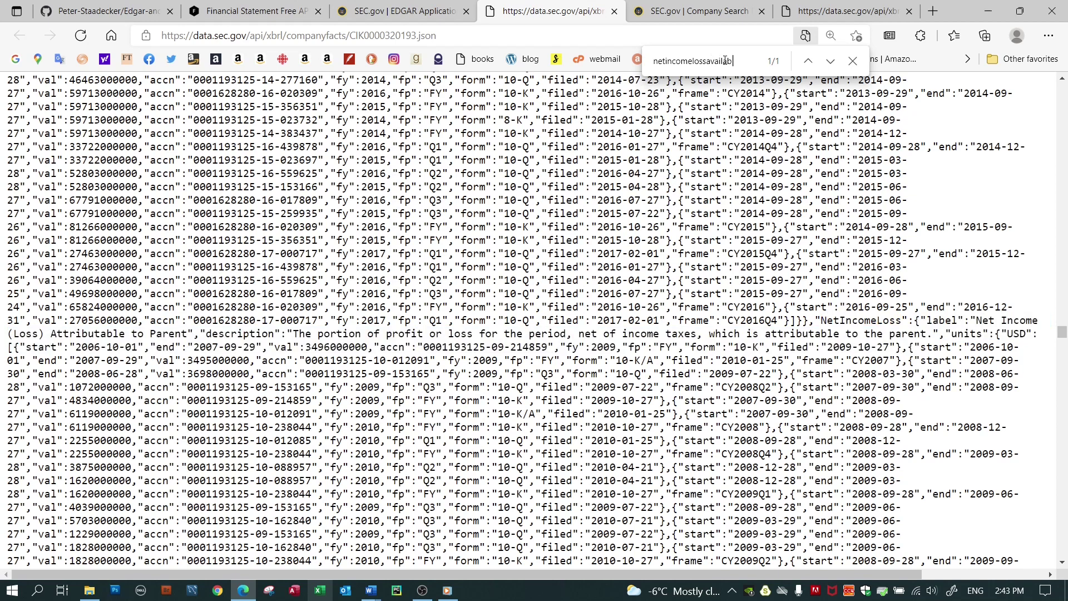
pyautogui.write('leto')
# - Return to the Edgar-and-the-Python GitHub repository page and look over its file list and README
pyautogui.click(131, 17)
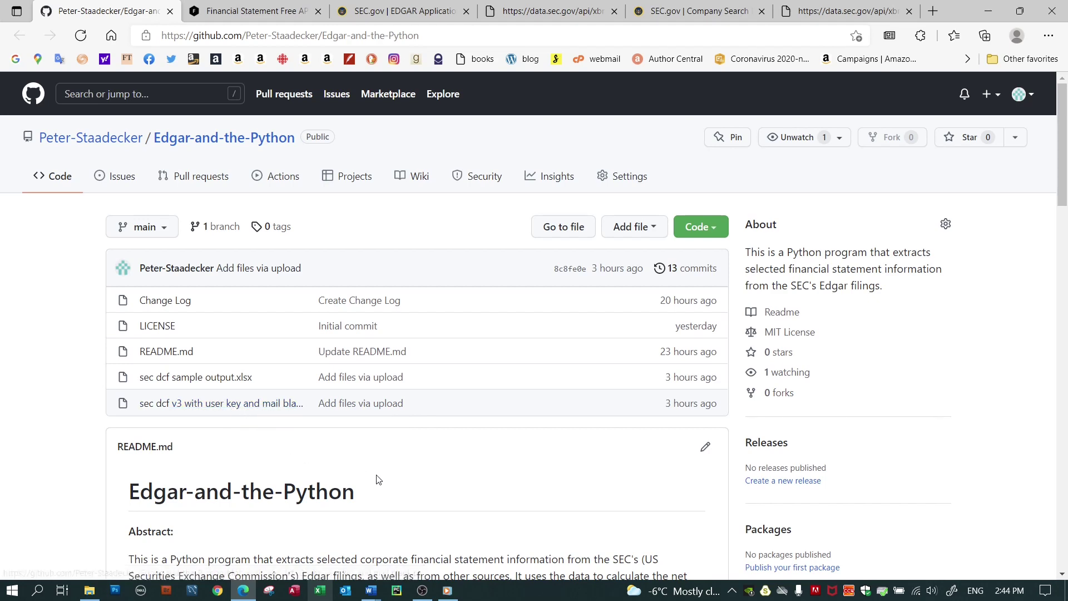
pyautogui.scroll(-3, 377, 477)
pyautogui.scroll(3, 378, 479)
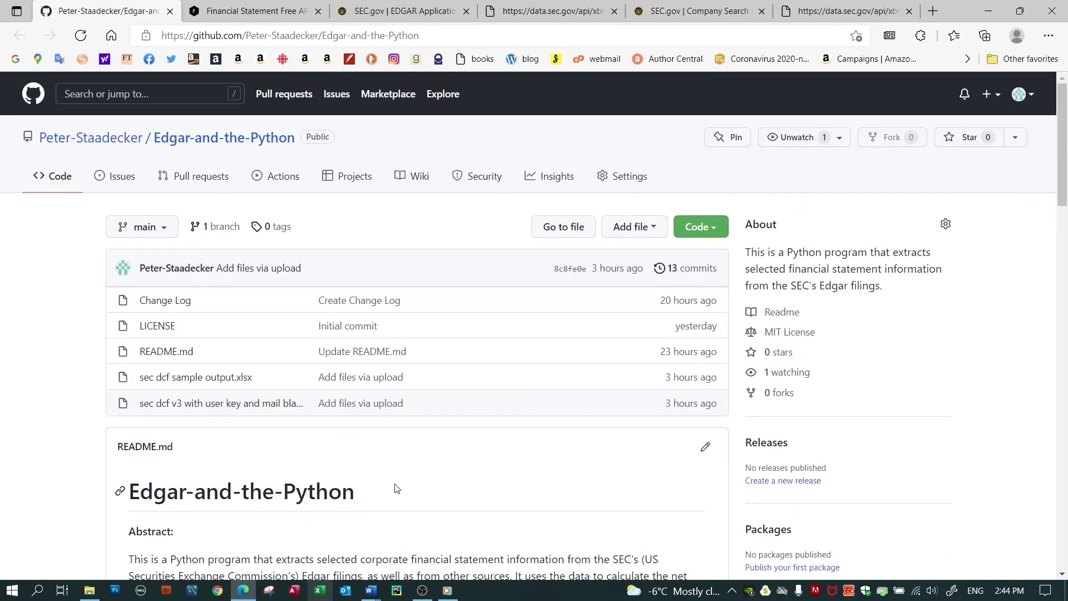